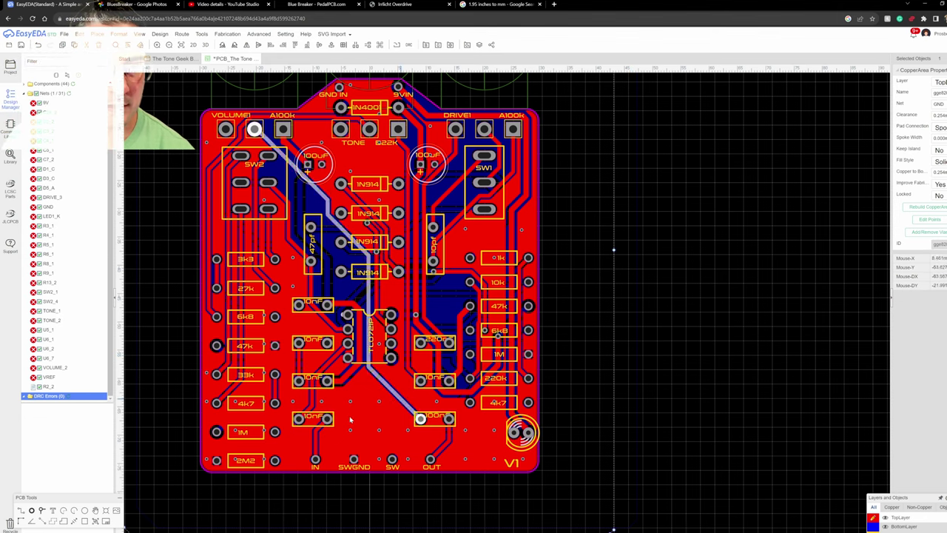
pyautogui.scroll(3, 366, 398)
pyautogui.scroll(-4, 368, 400)
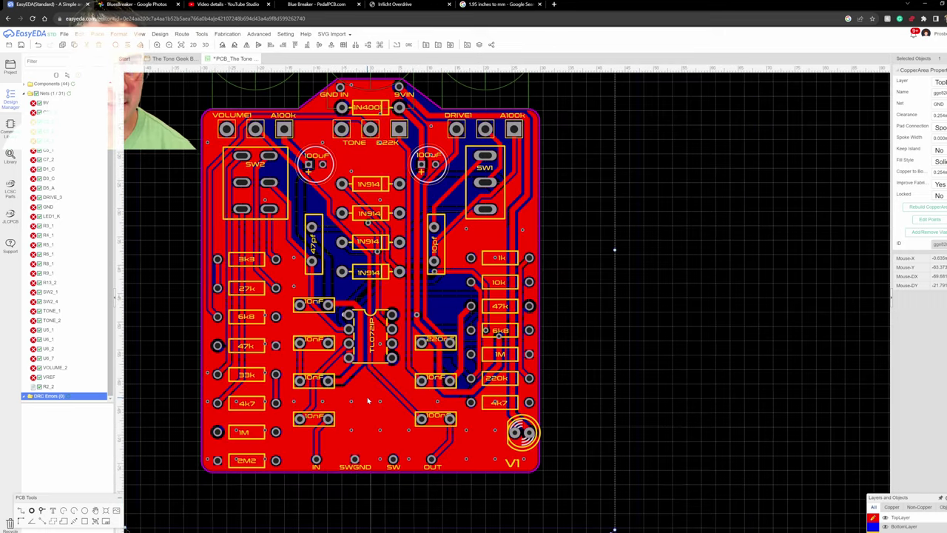
pyautogui.click(695, 335)
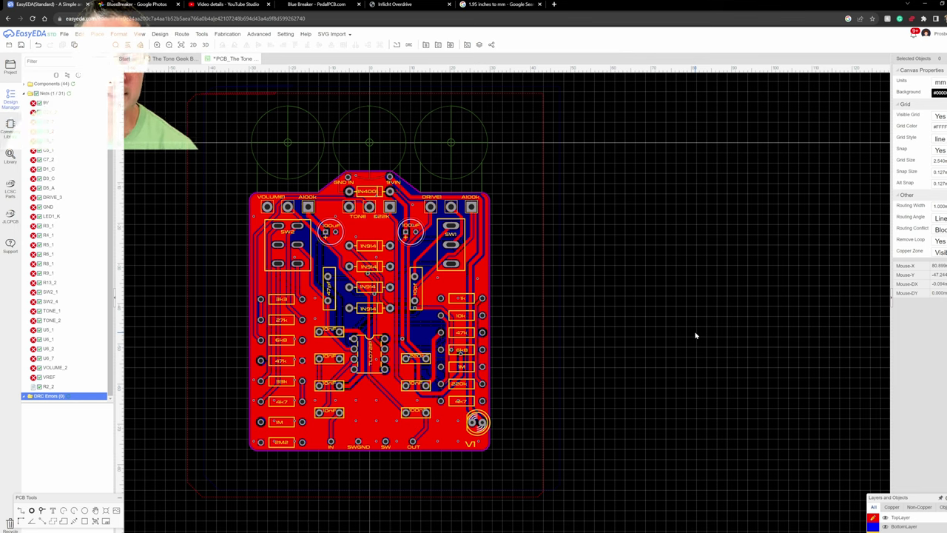
pyautogui.moveTo(577, 311); pyautogui.dragTo(539, 289)
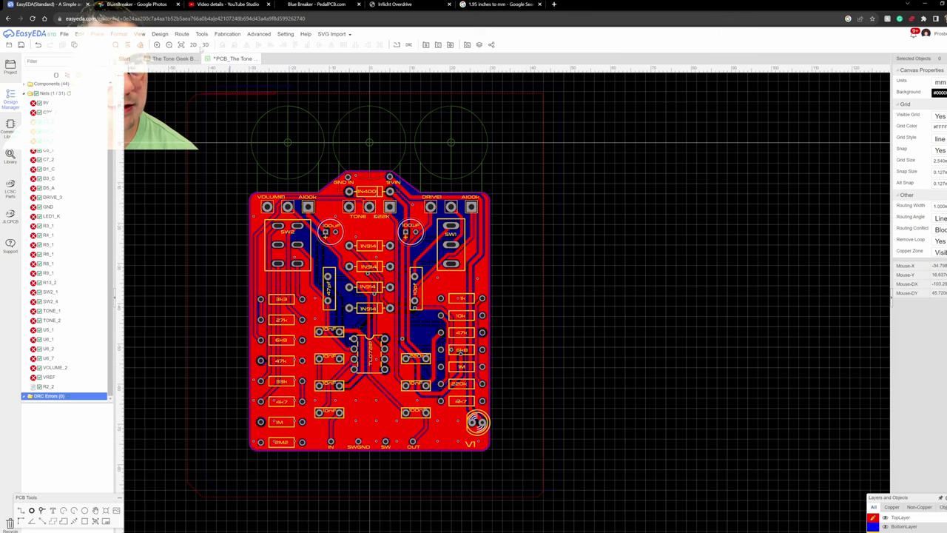
# Step: Save the PCB and open its 3D view, turning the board to face the viewer
pyautogui.click(181, 34)
pyautogui.click(139, 34)
pyautogui.click(567, 279)
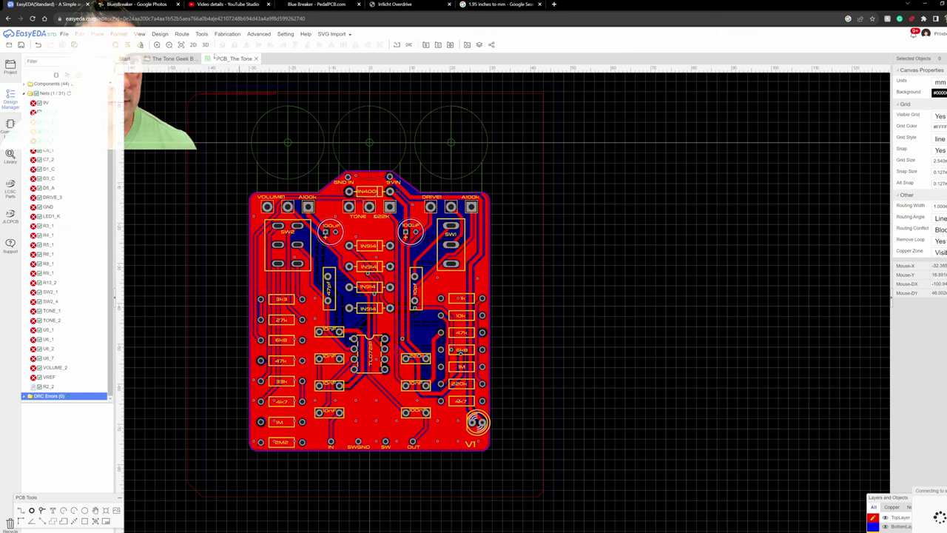
pyautogui.click(206, 45)
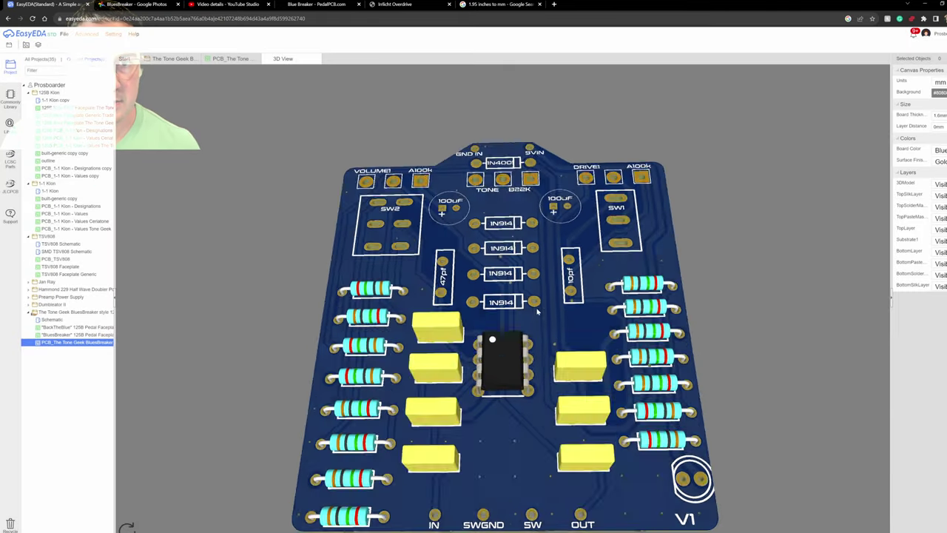
pyautogui.moveTo(538, 311); pyautogui.dragTo(532, 359)
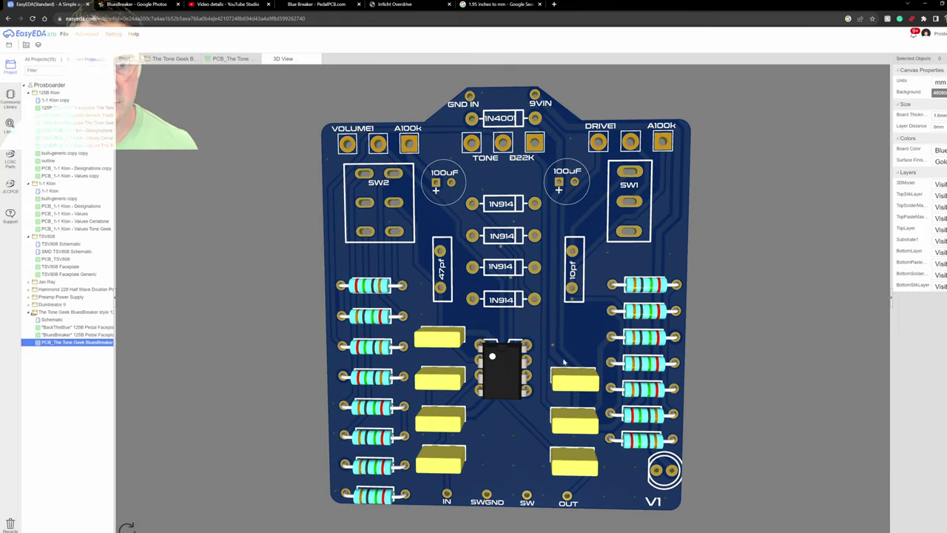
# Step: Set the 3D board color to black and make the 3D component models invisible
pyautogui.click(939, 151)
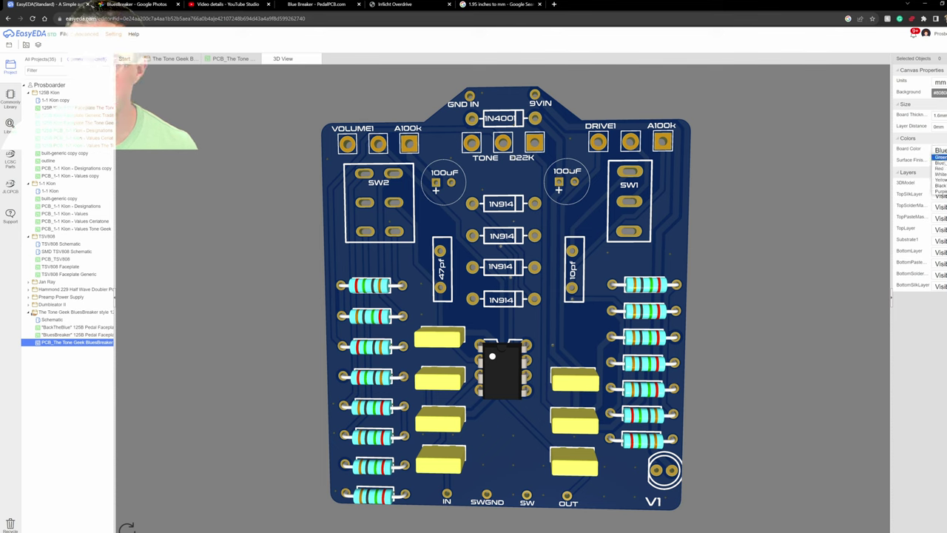
pyautogui.click(940, 185)
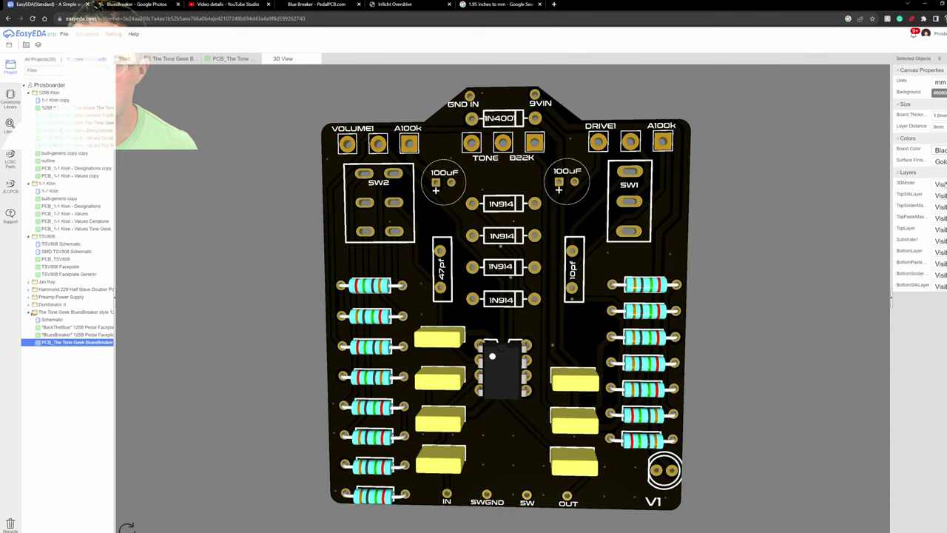
pyautogui.click(940, 184)
pyautogui.click(940, 196)
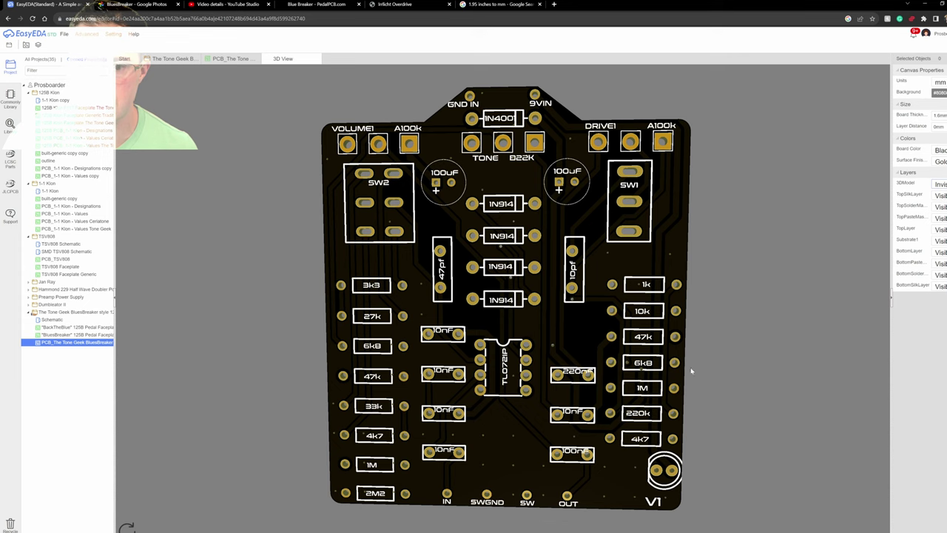
# Step: Inspect the black board's silkscreen labels and pads up close in 3D, and close the 3D view
pyautogui.moveTo(691, 370); pyautogui.dragTo(562, 266)
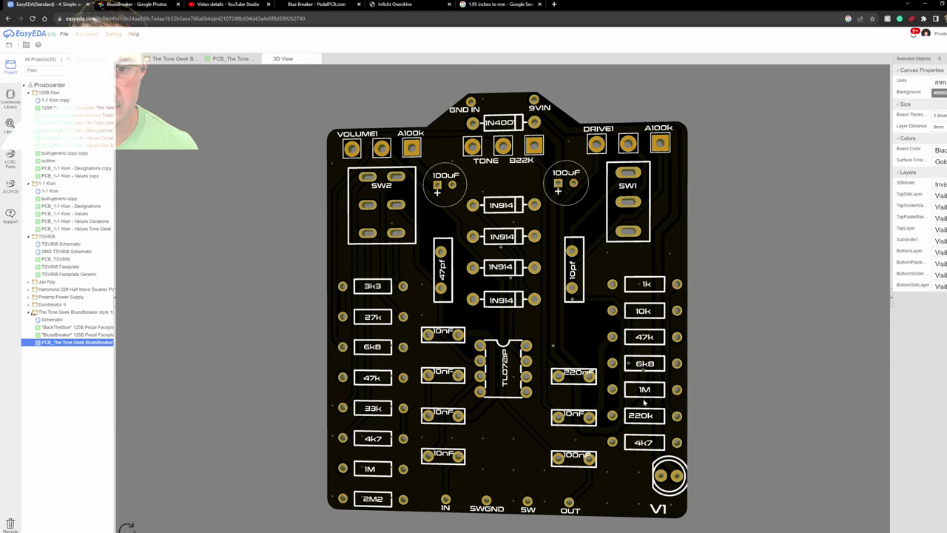
pyautogui.scroll(2, 584, 383)
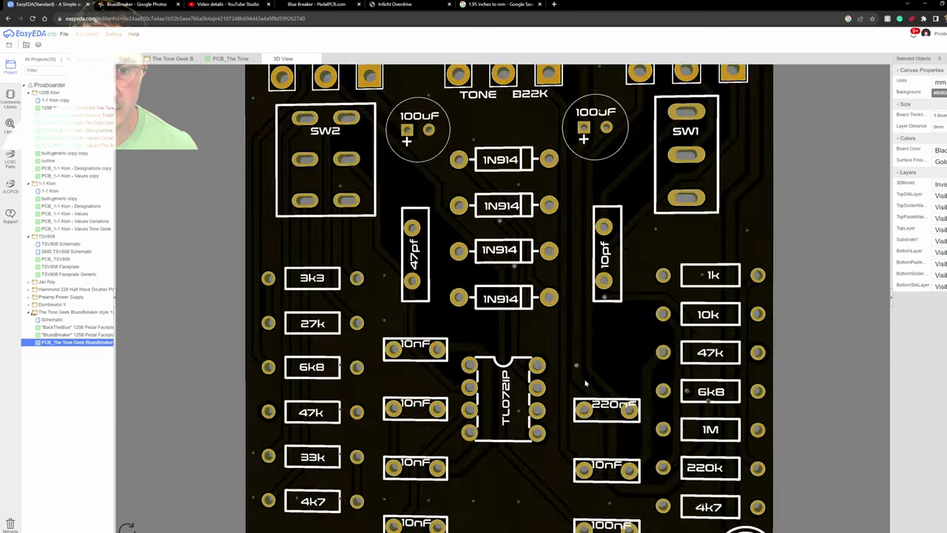
pyautogui.scroll(-4, 614, 439)
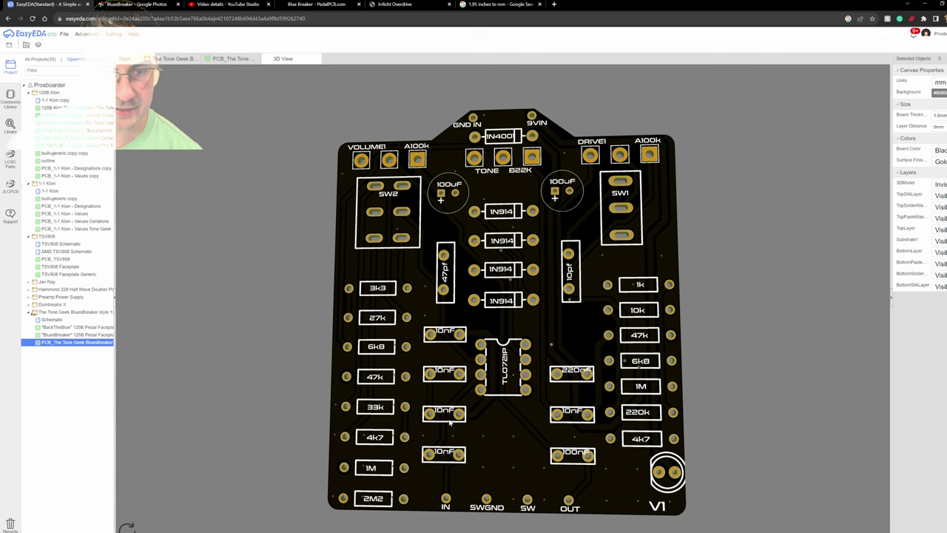
pyautogui.click(317, 59)
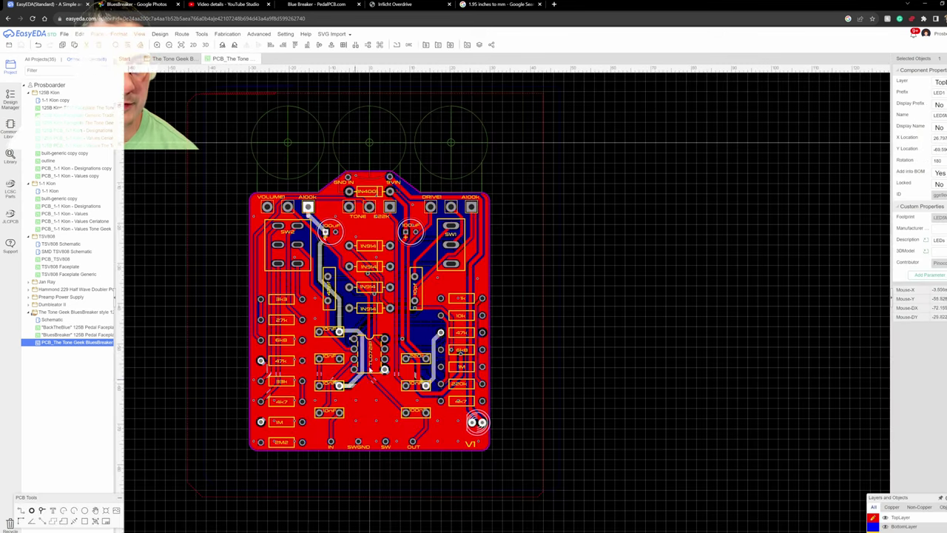
# Step: Nudge the 220k silkscreen label slightly within its resistor outline and deselect it
pyautogui.click(461, 385)
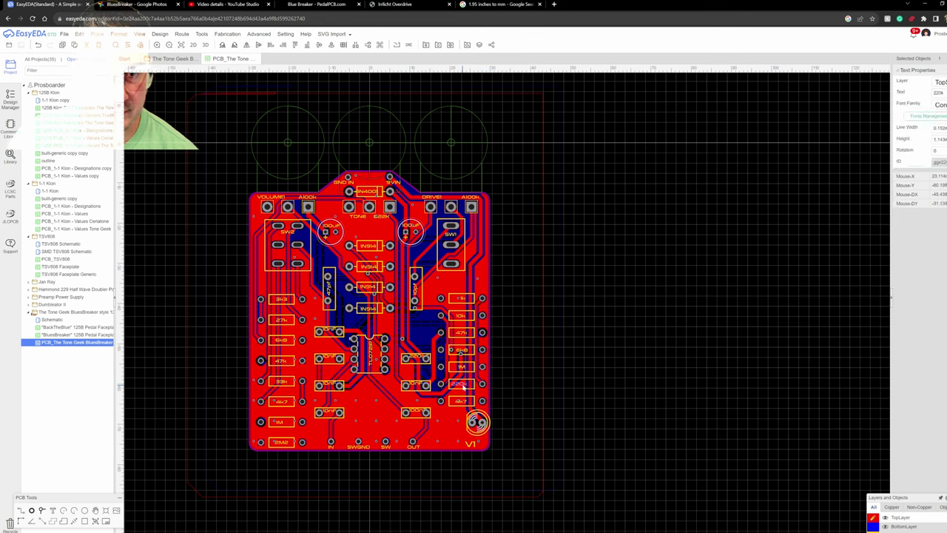
pyautogui.moveTo(461, 384); pyautogui.dragTo(466, 387)
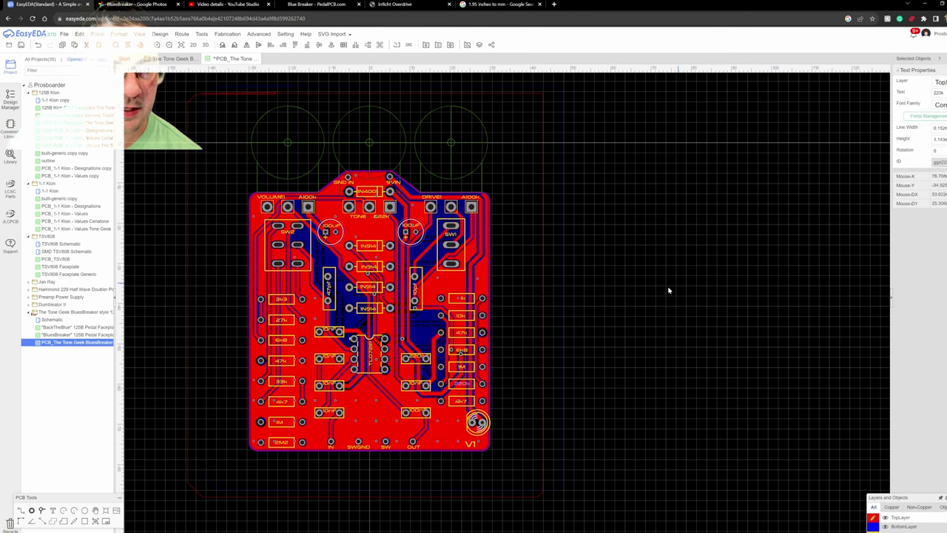
pyautogui.click(622, 309)
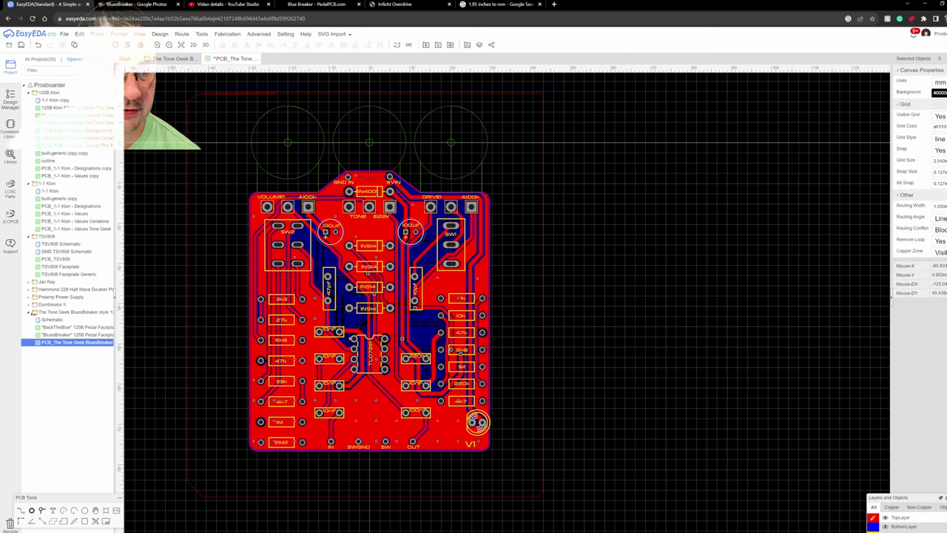
# Step: Request the PCB fabrication (Gerber) file and save the PCB as required for that operation
pyautogui.click(118, 34)
pyautogui.moveTo(164, 35)
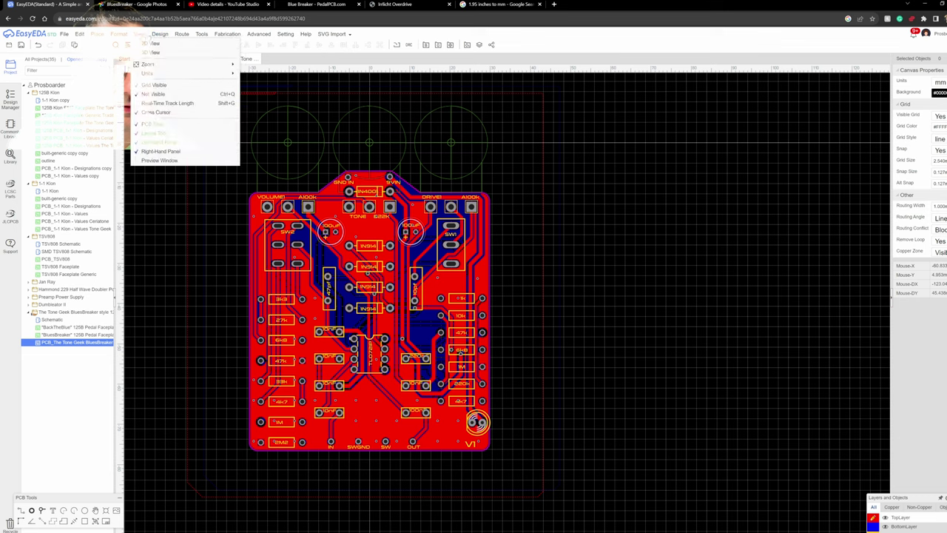
pyautogui.moveTo(64, 35)
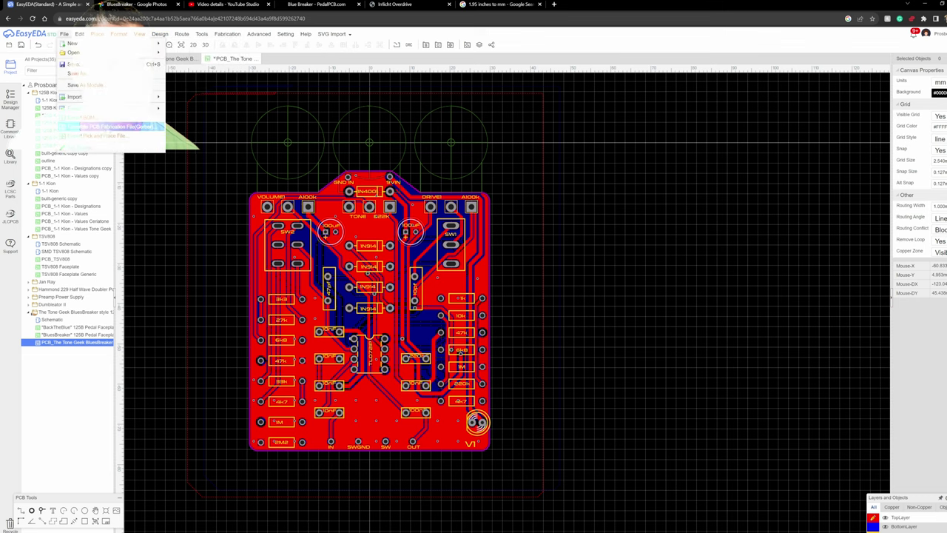
pyautogui.click(111, 127)
pyautogui.click(491, 298)
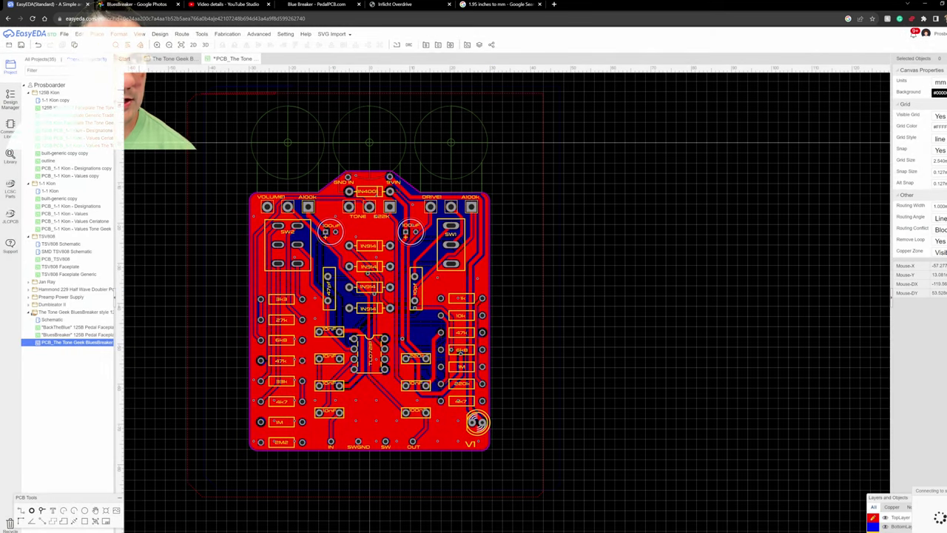
pyautogui.click(64, 34)
pyautogui.click(111, 127)
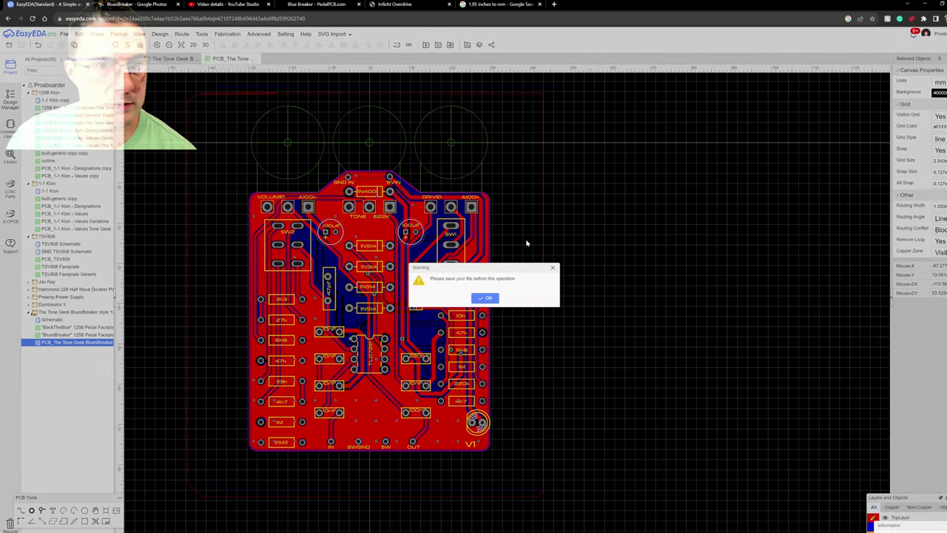
pyautogui.click(491, 299)
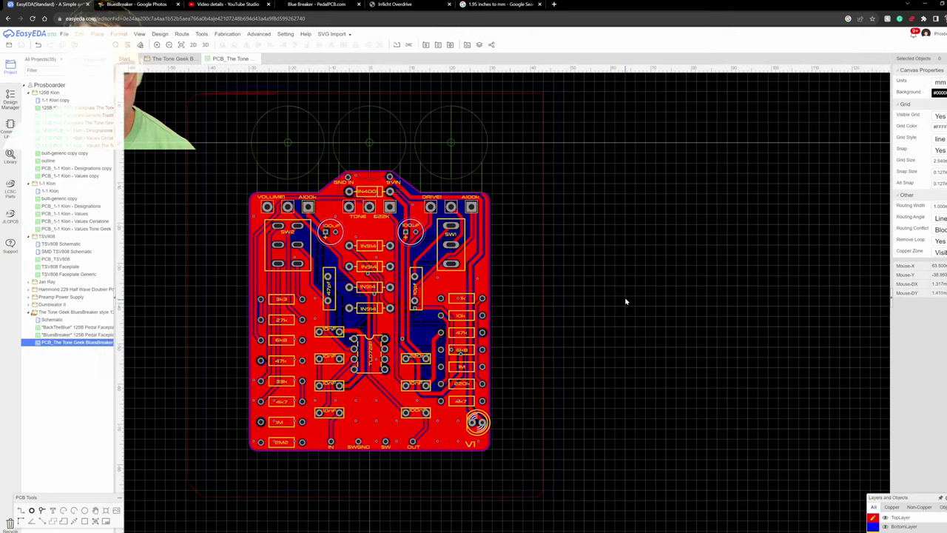
# Step: Start generating the PCB fabrication (Gerber) file and choose to run the design rule check first
pyautogui.click(64, 34)
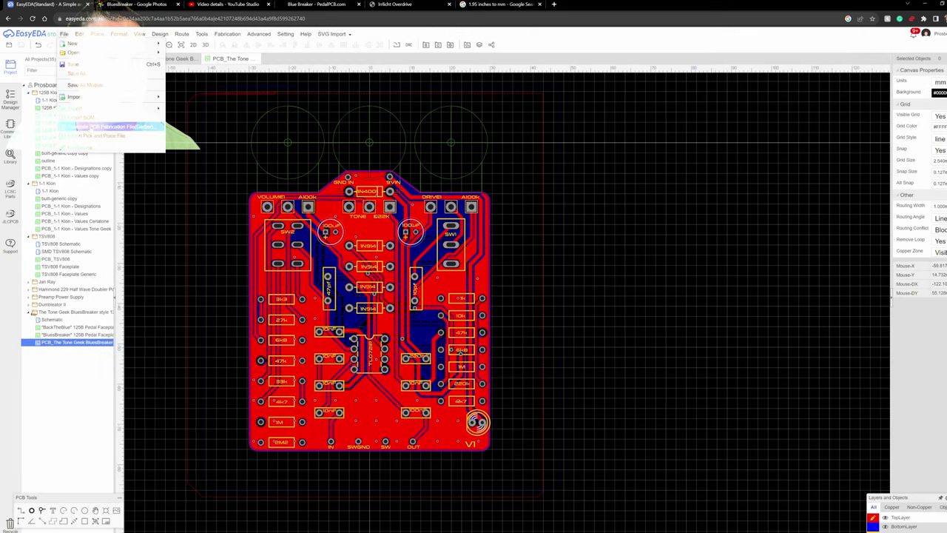
pyautogui.click(81, 127)
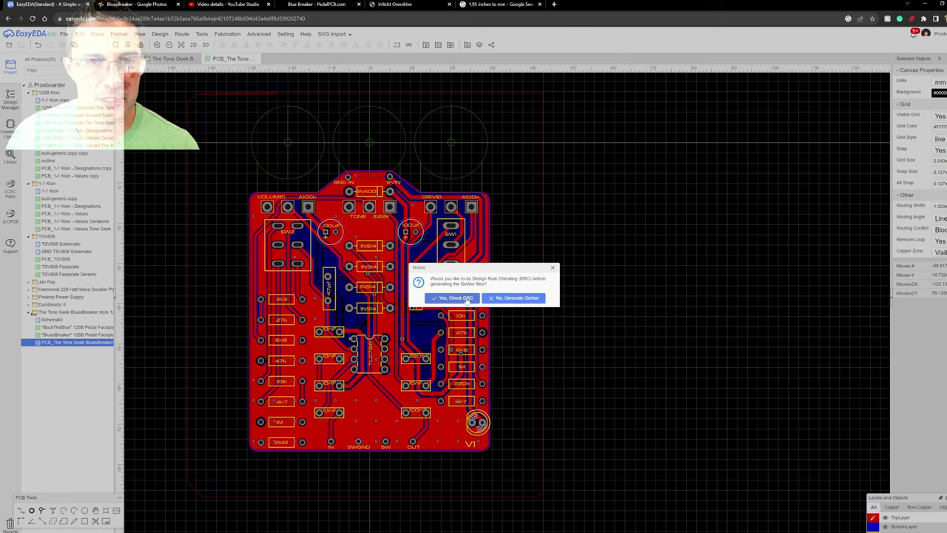
pyautogui.click(468, 297)
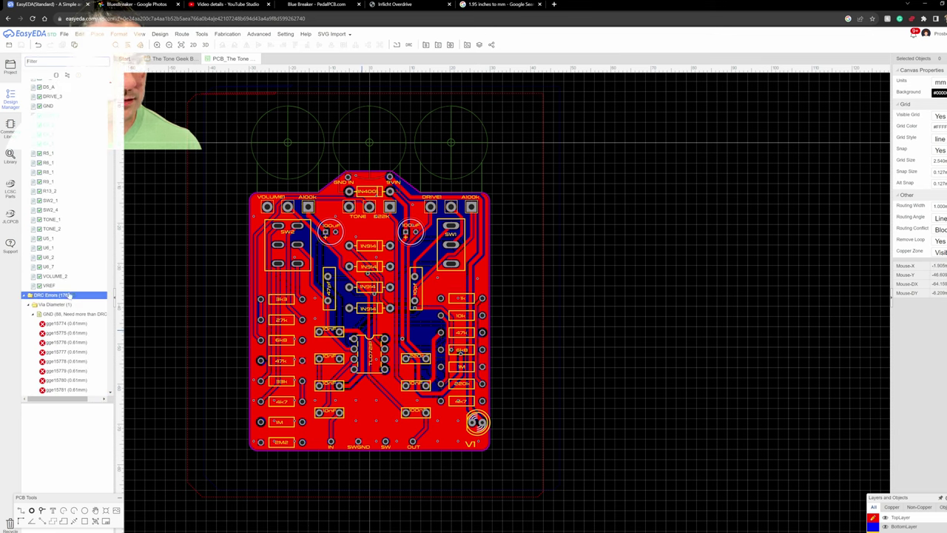
# Step: Examine the via diameter errors on the GND net and locate via gge15774 on the board
pyautogui.click(72, 295)
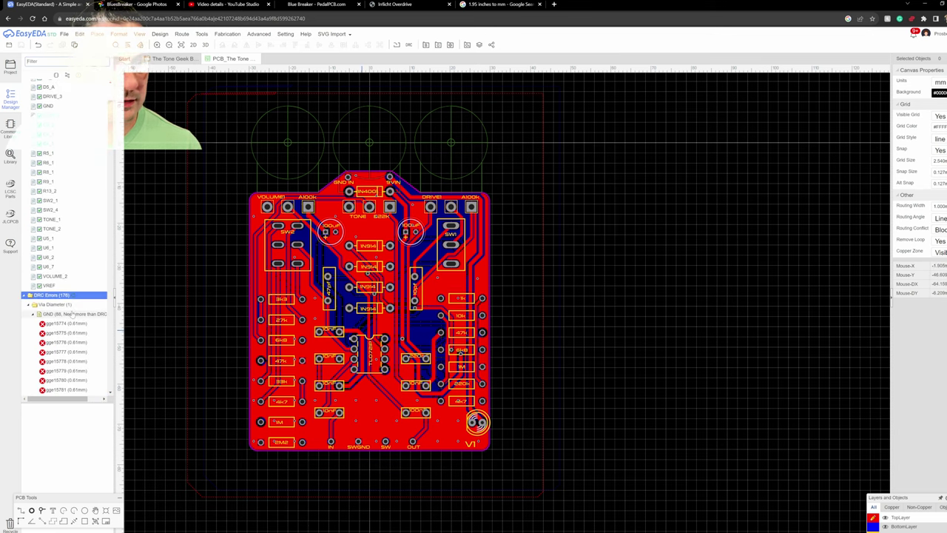
pyautogui.click(72, 324)
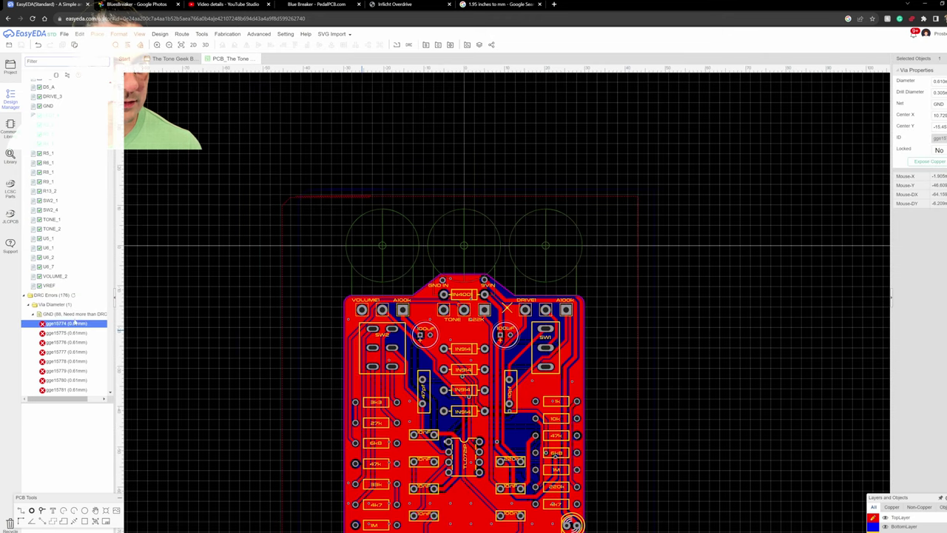
pyautogui.click(78, 314)
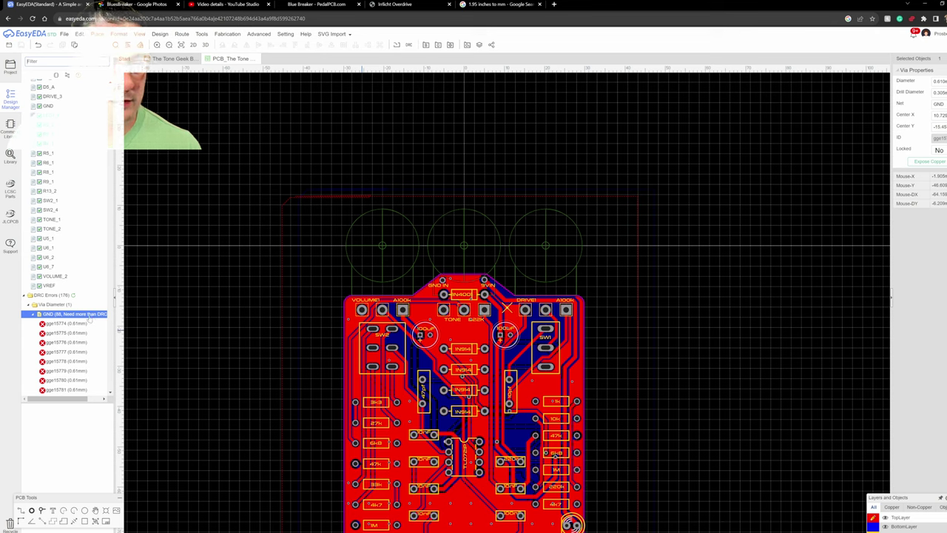
pyautogui.click(84, 326)
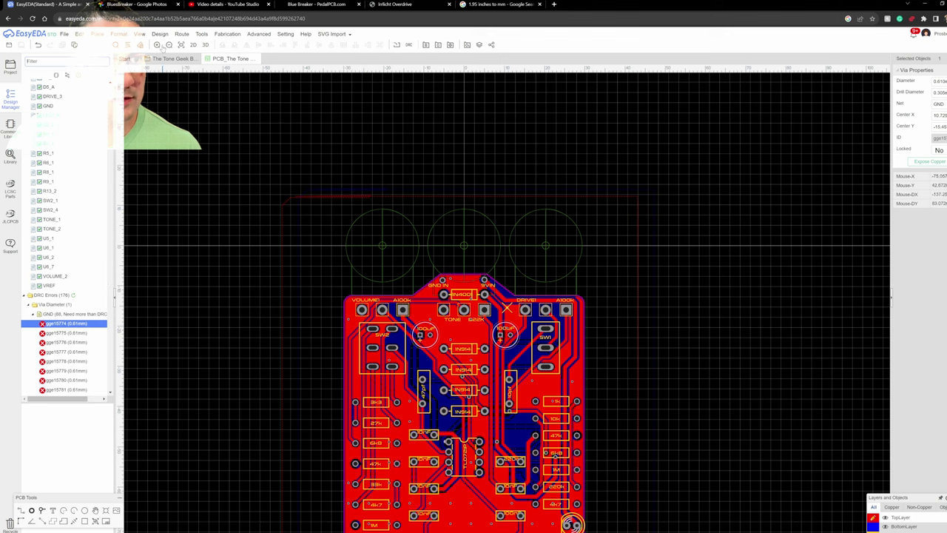
# Step: Review the minimum via diameter and drill diameter in the design rules, and close the dialog
pyautogui.click(181, 34)
pyautogui.moveTo(160, 34)
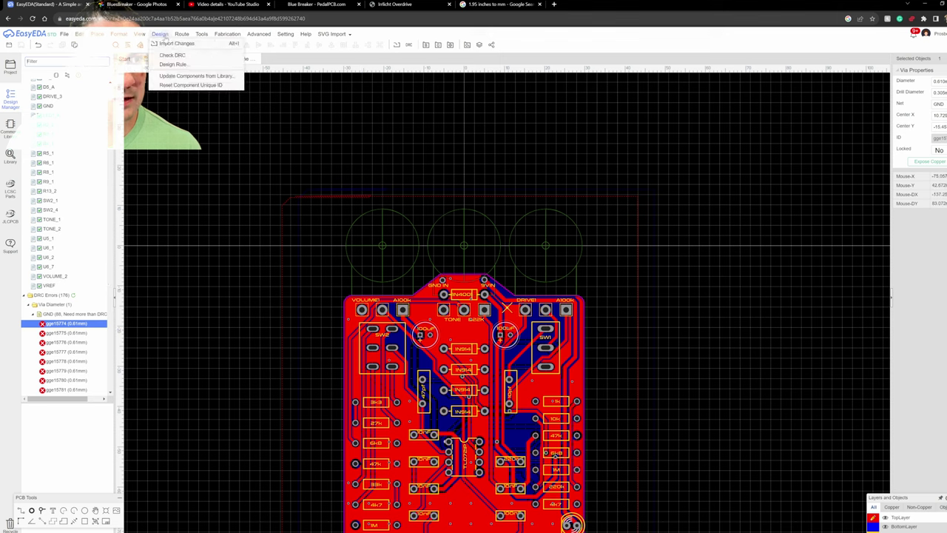
pyautogui.click(199, 59)
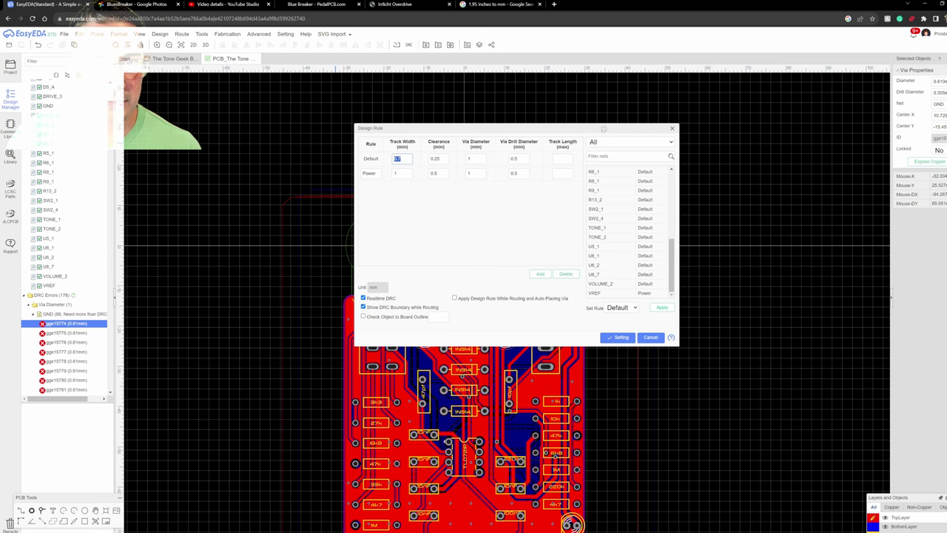
pyautogui.click(671, 129)
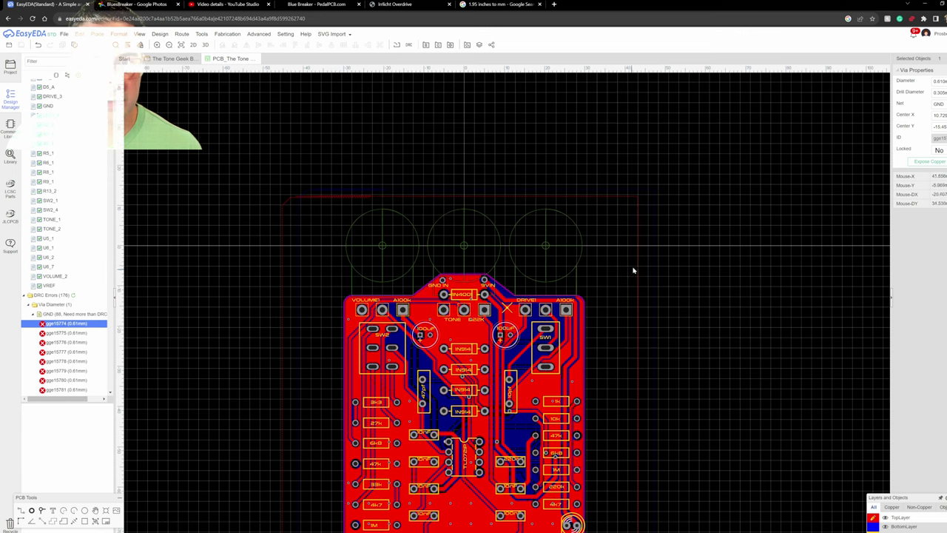
# Step: Check the Add/Remove Vias settings of the top-layer GND copper area and close them without applying
pyautogui.click(637, 262)
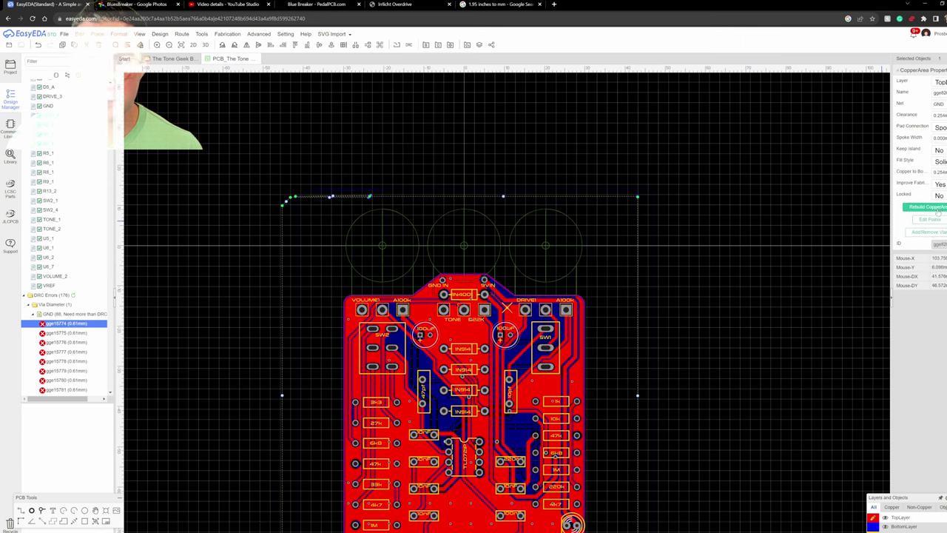
pyautogui.click(929, 232)
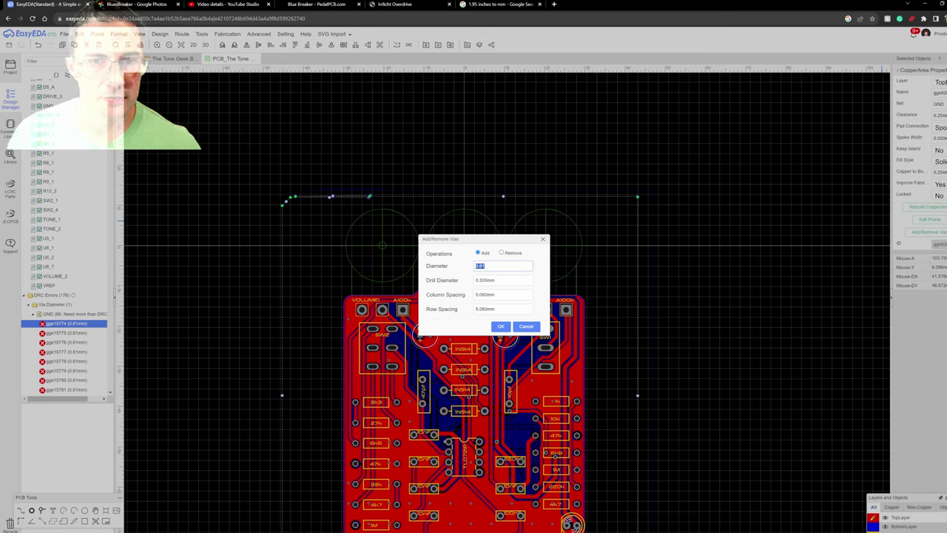
pyautogui.click(543, 239)
# Step: Add a design rule named GND with a 0.7 mm minimum track width and 0.25 mm clearance
pyautogui.click(180, 34)
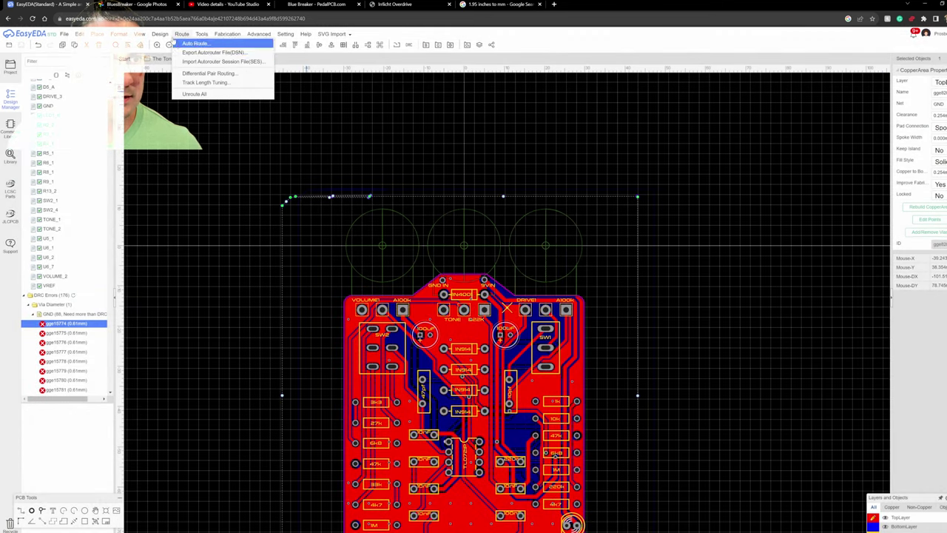
pyautogui.click(193, 64)
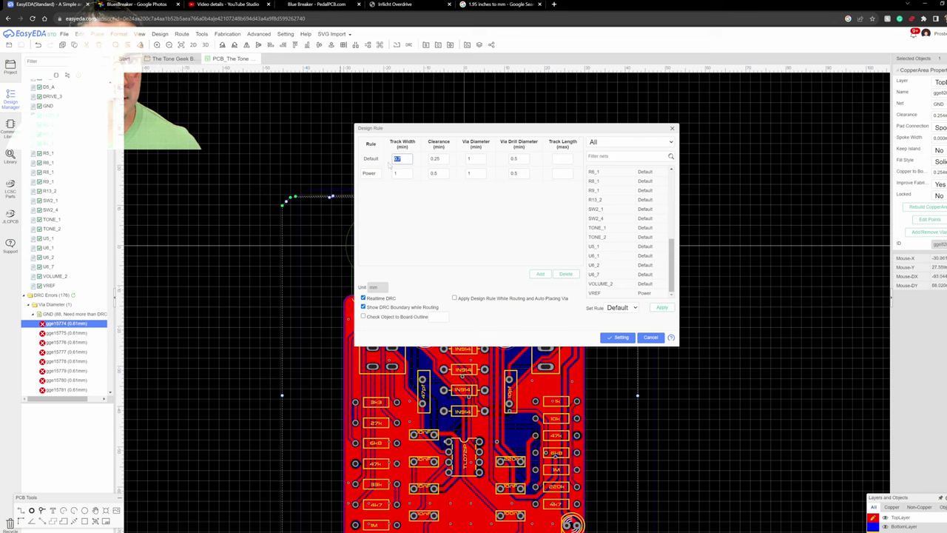
pyautogui.click(391, 219)
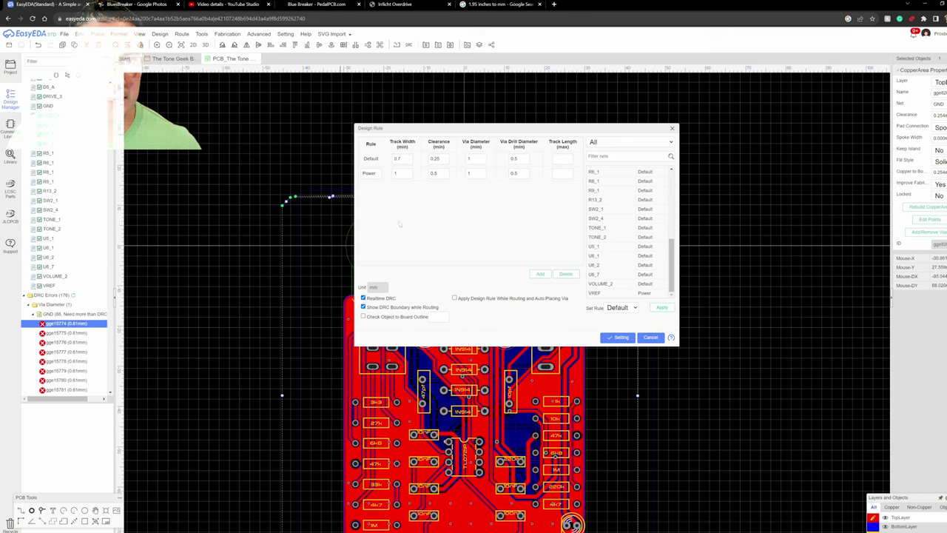
pyautogui.click(540, 275)
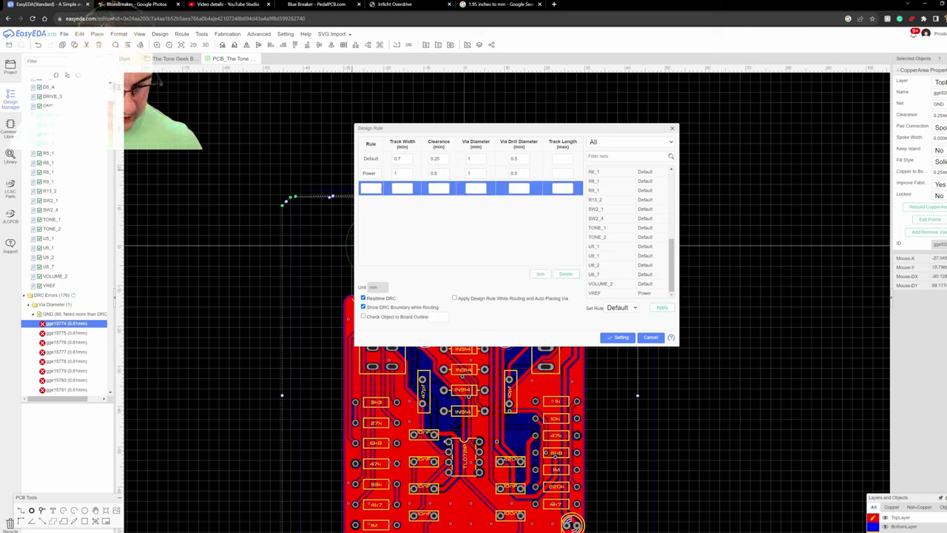
pyautogui.write('GND')
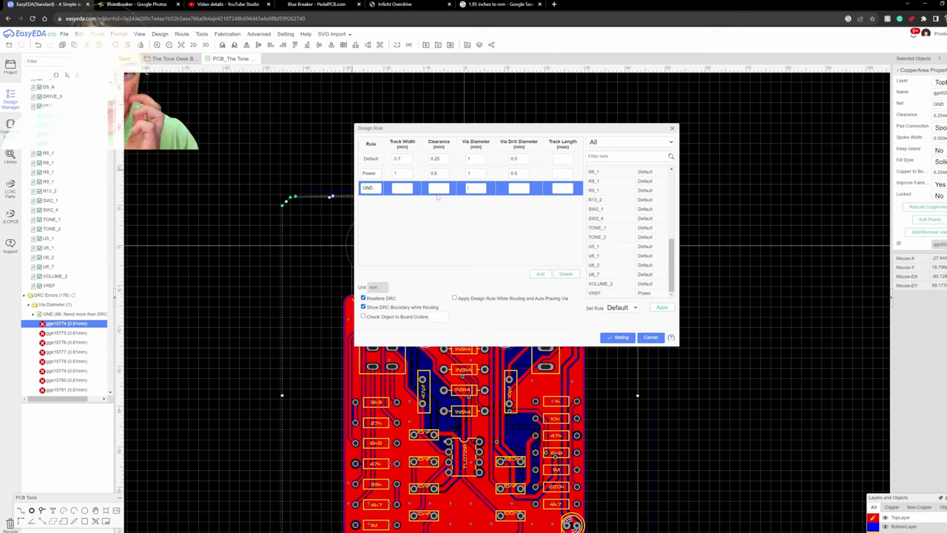
pyautogui.click(401, 188)
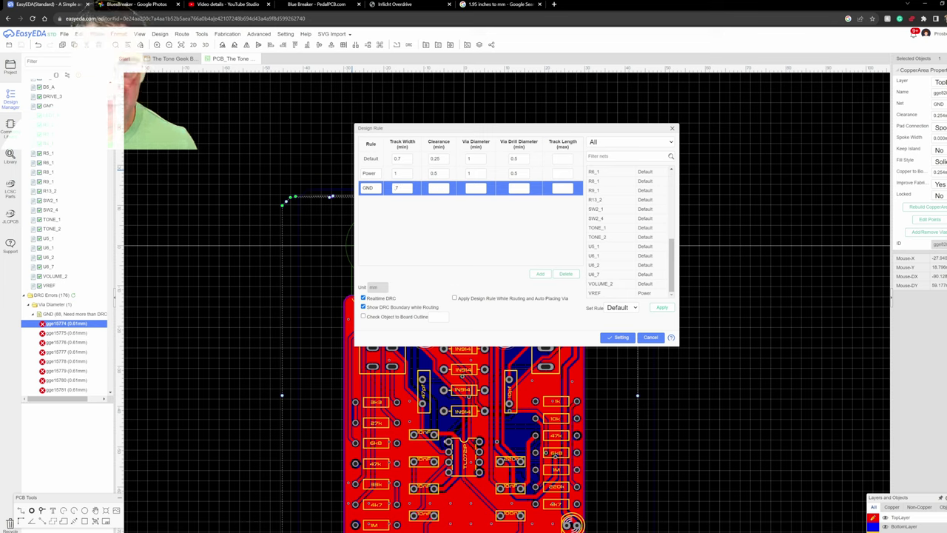
pyautogui.write('.7')
pyautogui.click(439, 188)
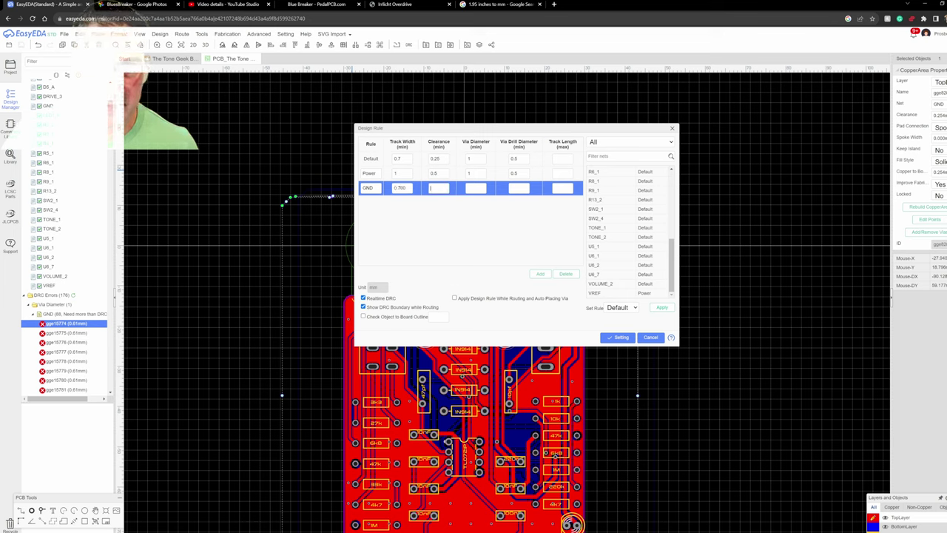
pyautogui.press('Tab')
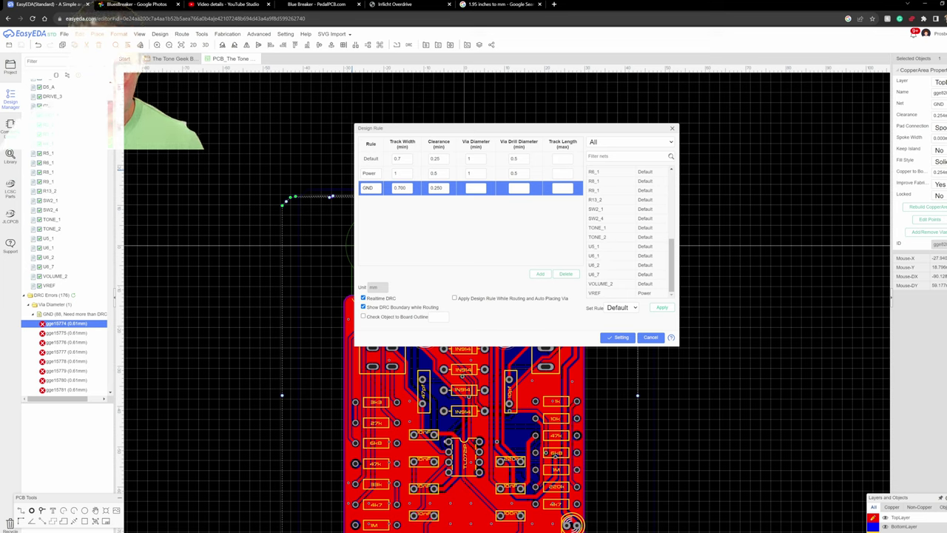
# Step: Set the GND rule's minimum via diameter to 0.61 mm and via drill diameter to 0.305 mm, and save the design rules
pyautogui.write('0.3')
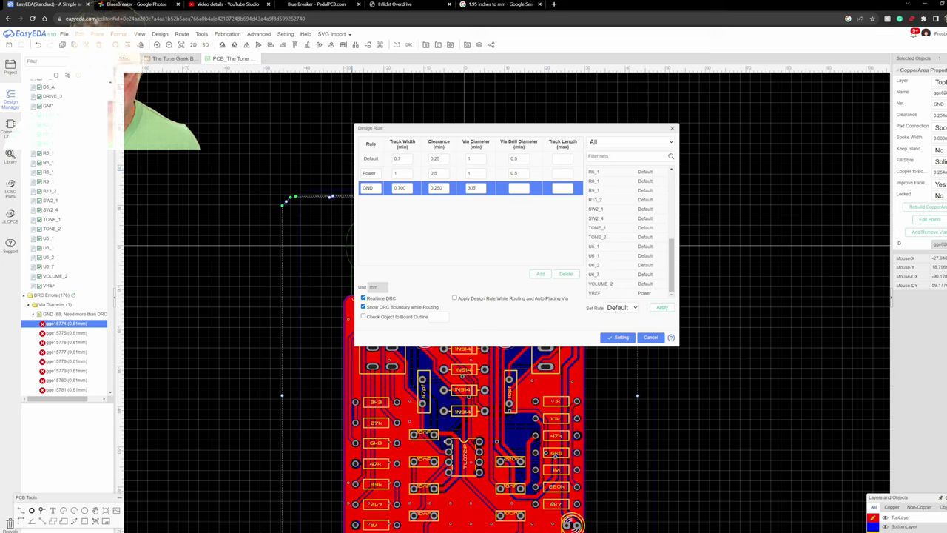
pyautogui.press('Tab')
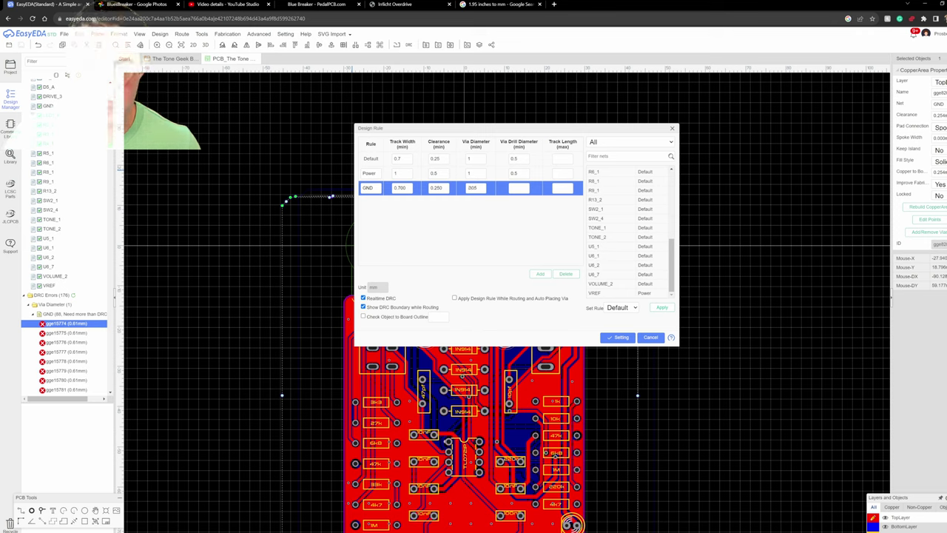
pyautogui.press('Tab')
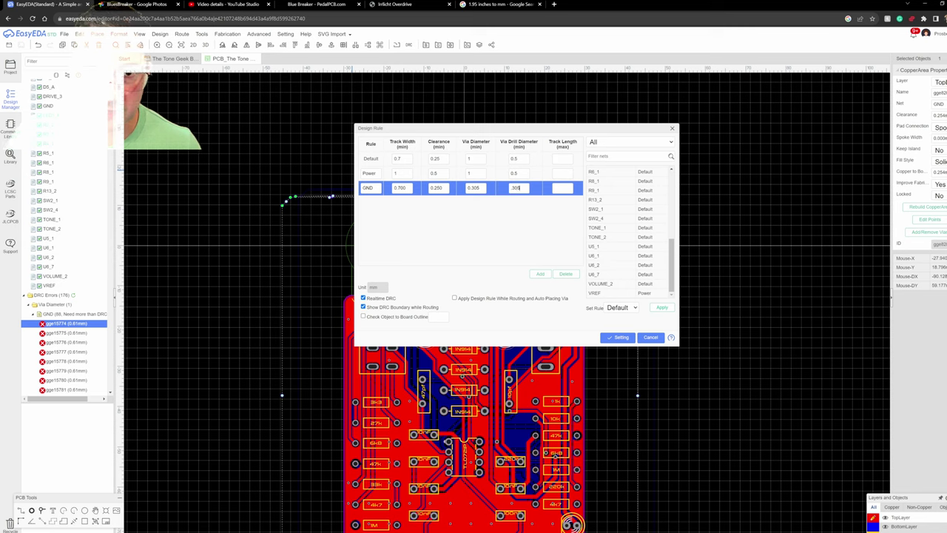
pyautogui.write('305')
pyautogui.press('Tab')
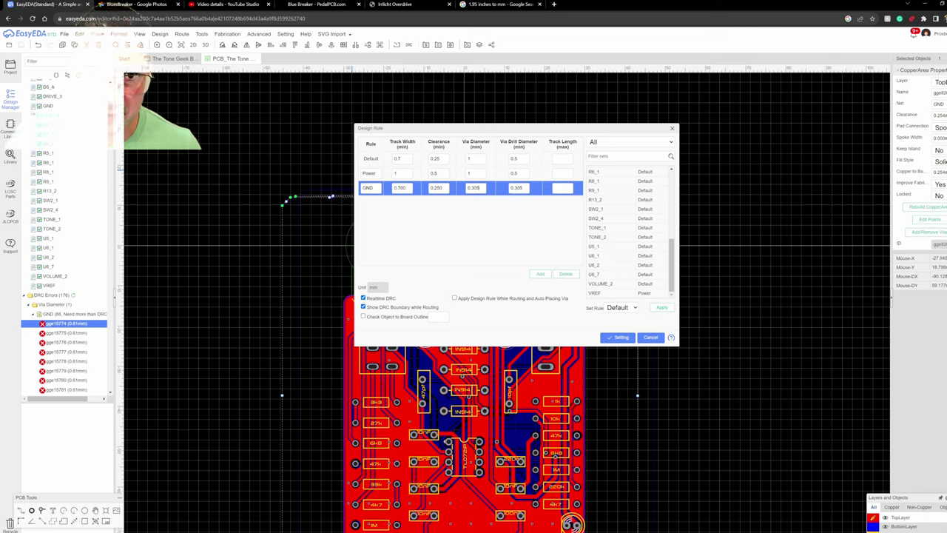
pyautogui.write('0.3')
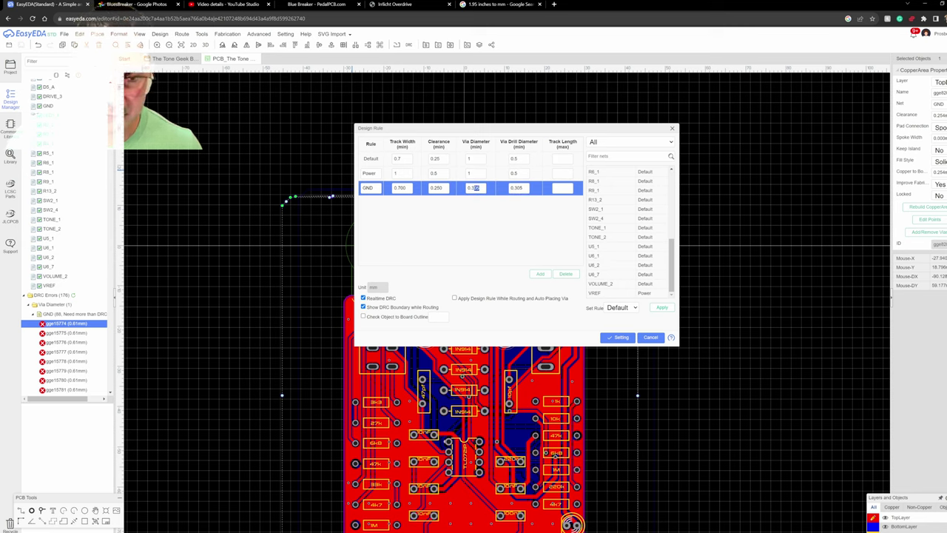
pyautogui.press('Return')
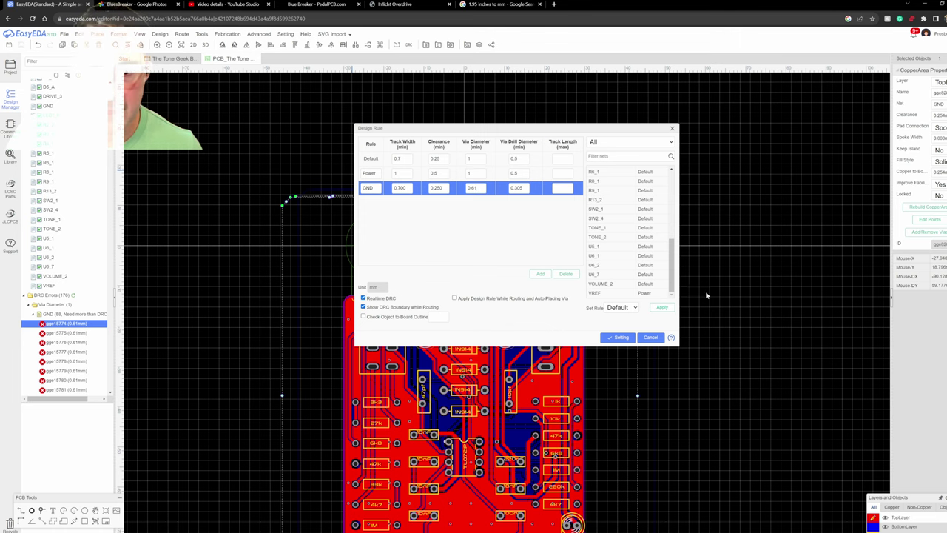
pyautogui.click(628, 341)
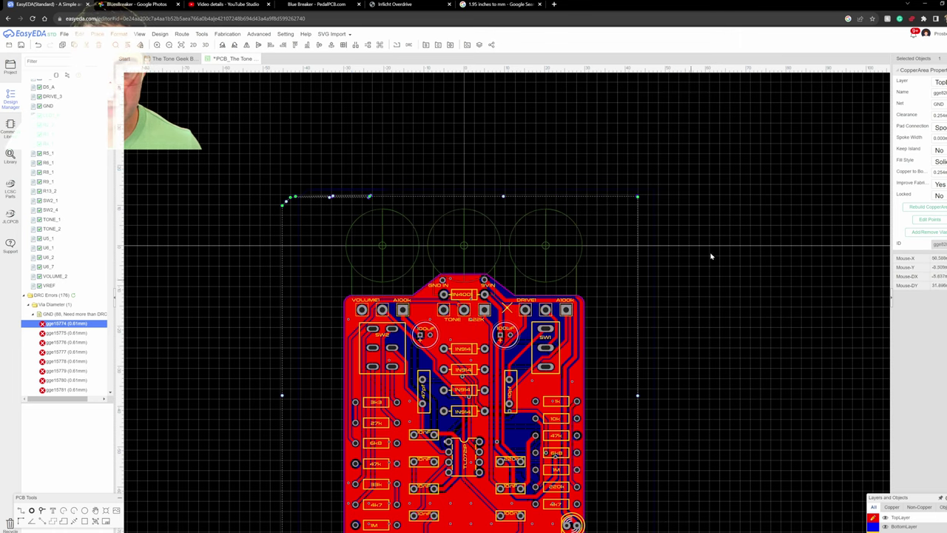
# Step: Check the via diameter and drill settings for adding vias to the GND copper area and close them without applying
pyautogui.click(718, 220)
pyautogui.click(639, 345)
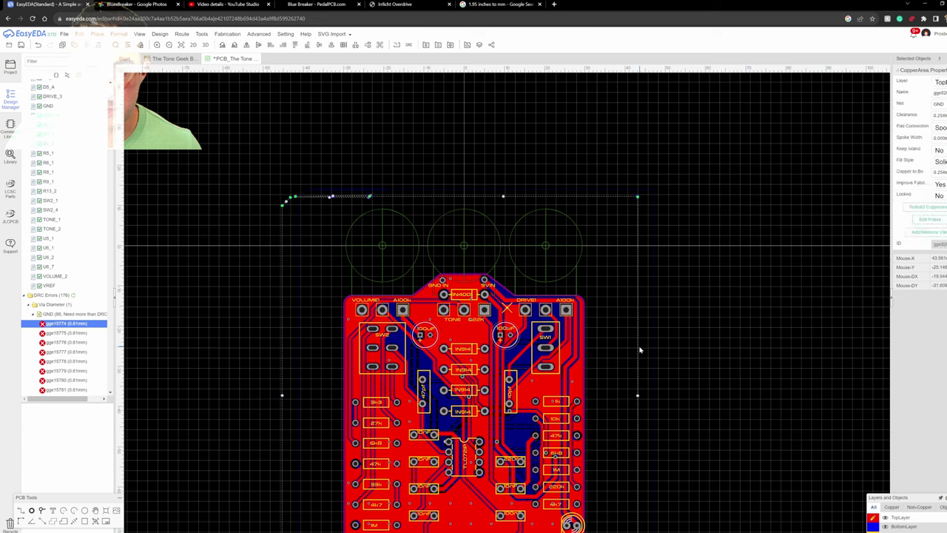
pyautogui.click(918, 232)
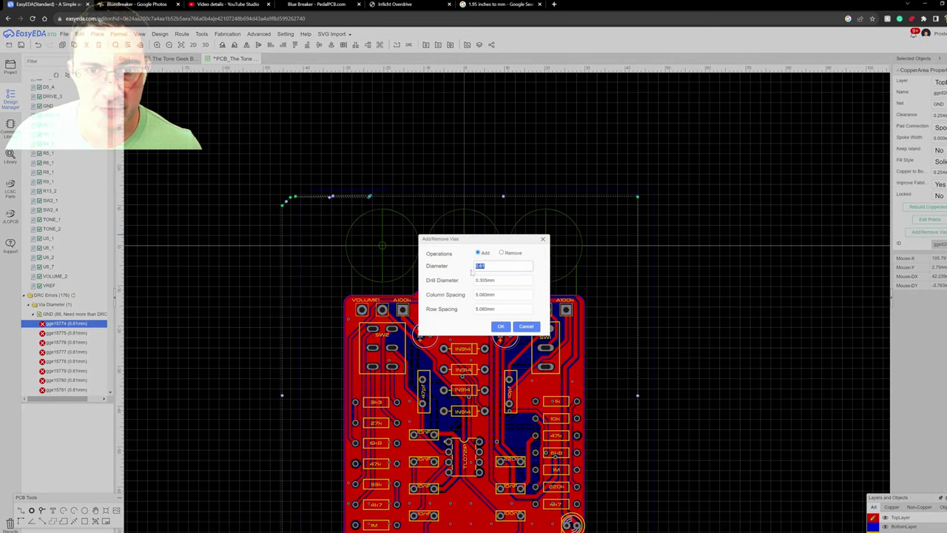
pyautogui.click(500, 326)
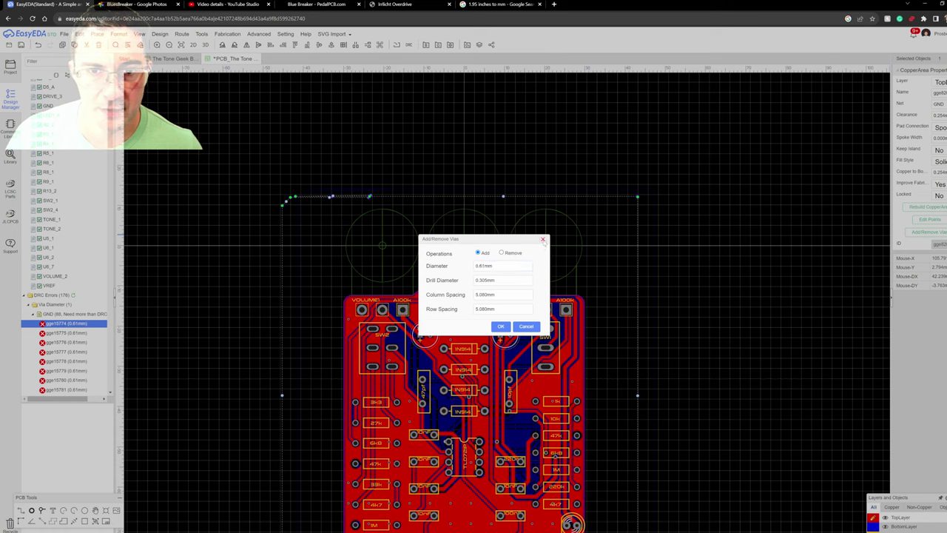
# Step: Refresh the DRC errors and inspect the via diameter error group of the GND net
pyautogui.click(73, 295)
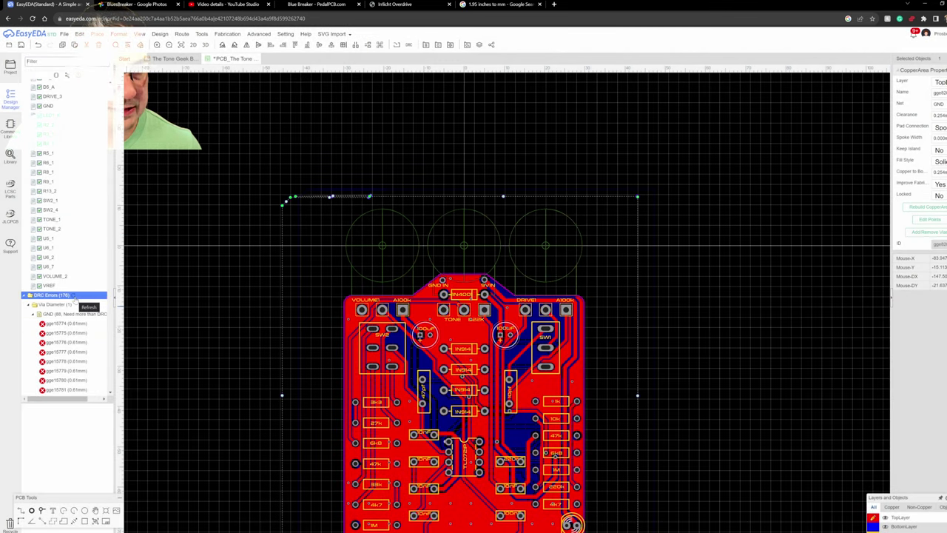
pyautogui.click(74, 297)
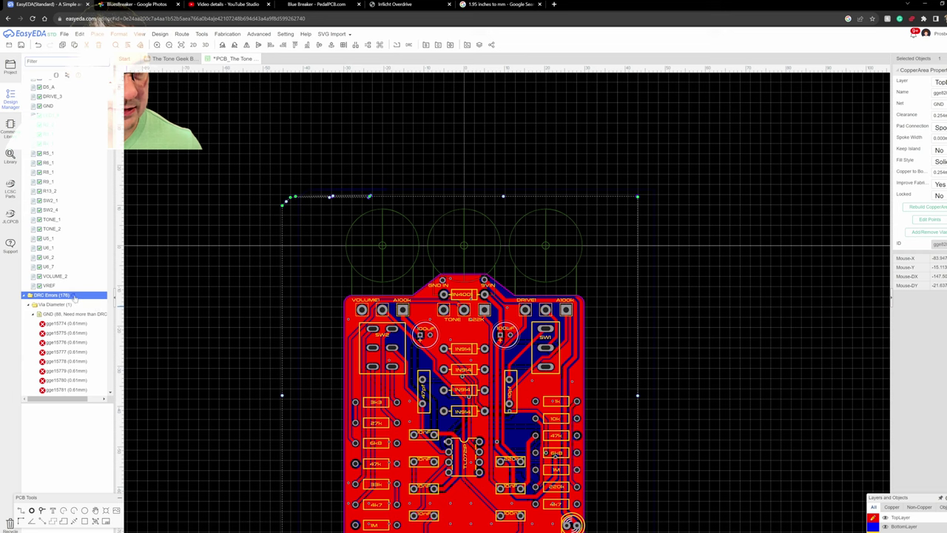
pyautogui.click(61, 315)
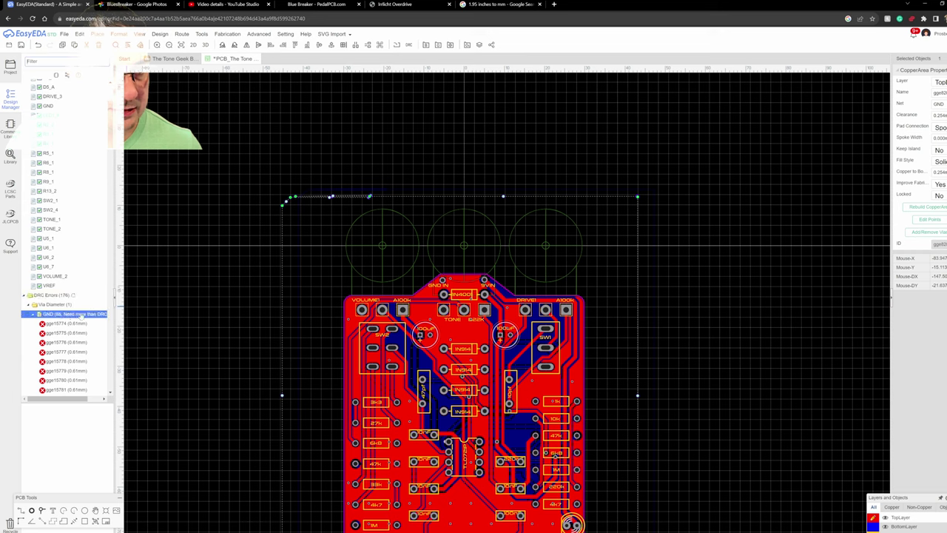
pyautogui.rightClick(81, 316)
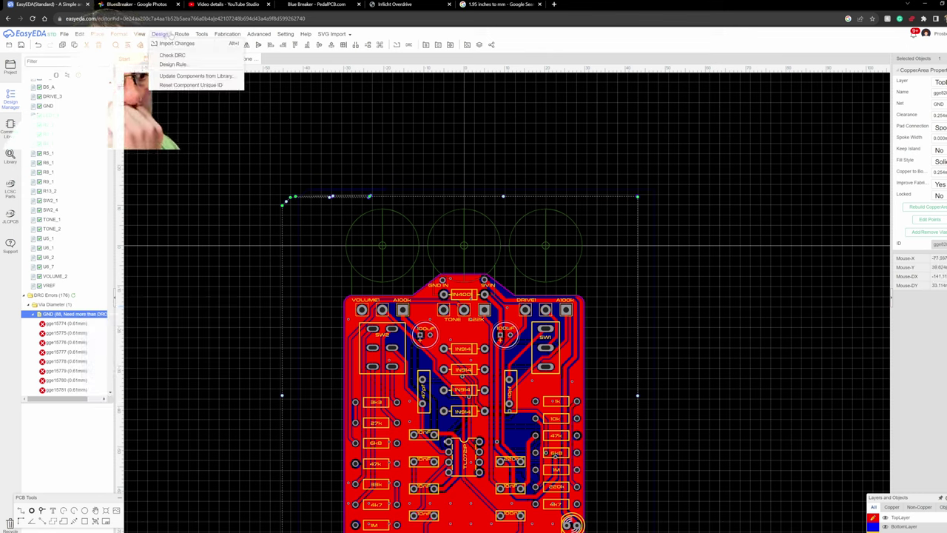
# Step: Assign the GND design rule to the GND net and save the design rules
pyautogui.moveTo(181, 34)
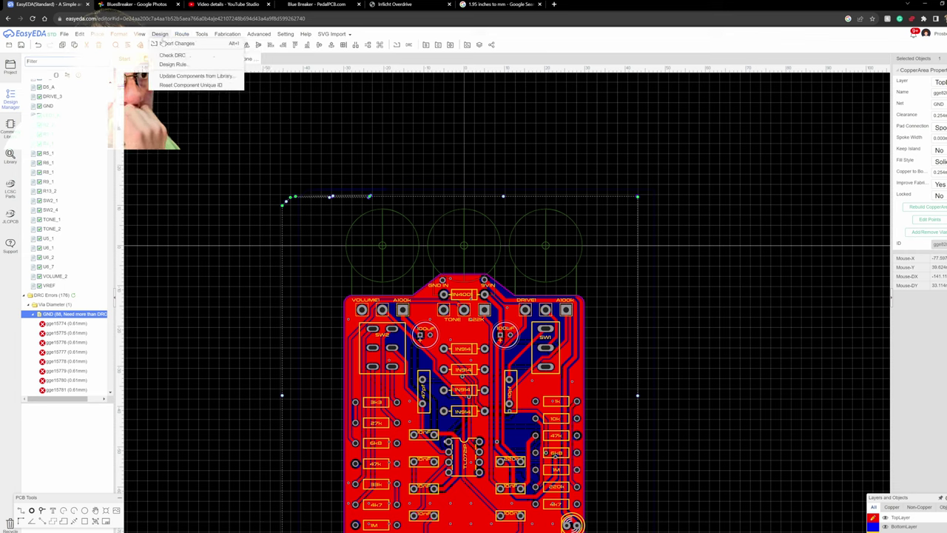
pyautogui.click(165, 64)
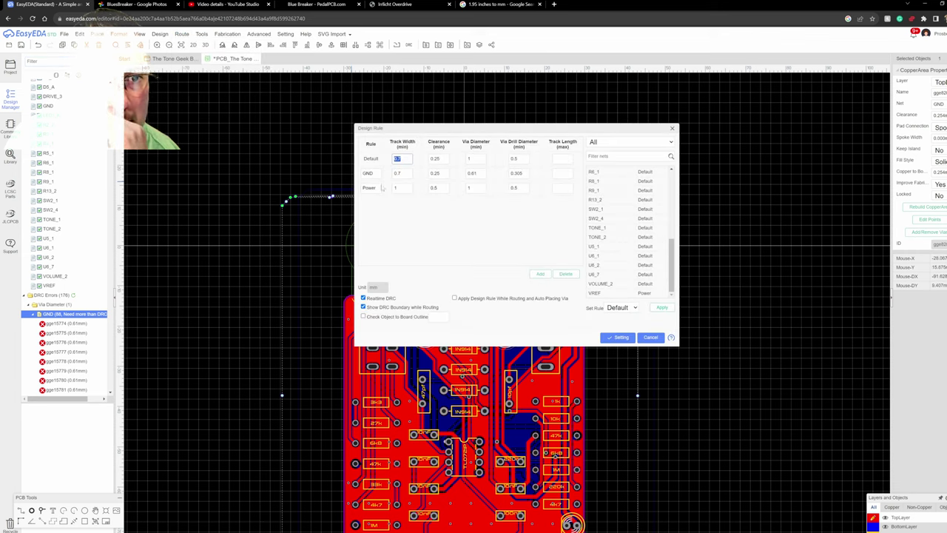
pyautogui.click(368, 173)
pyautogui.scroll(2, 671, 234)
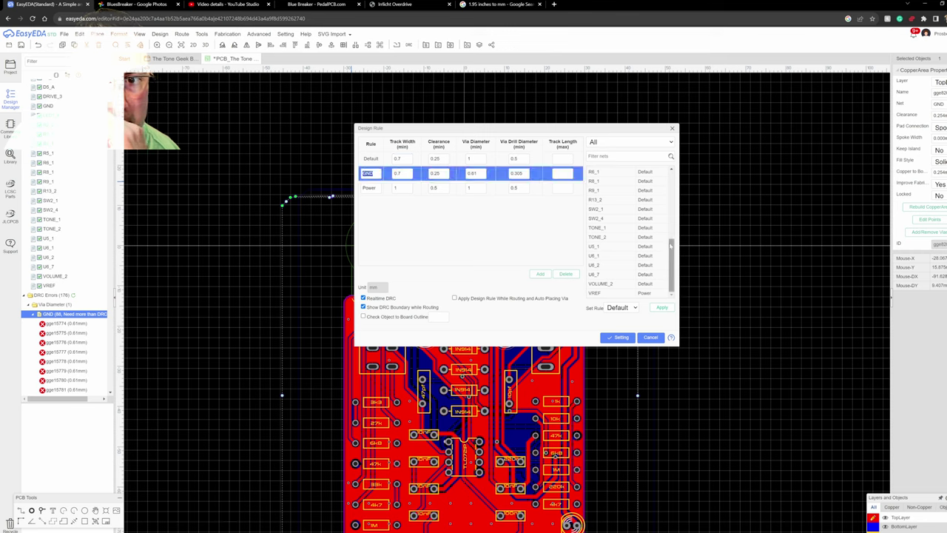
pyautogui.scroll(5, 651, 244)
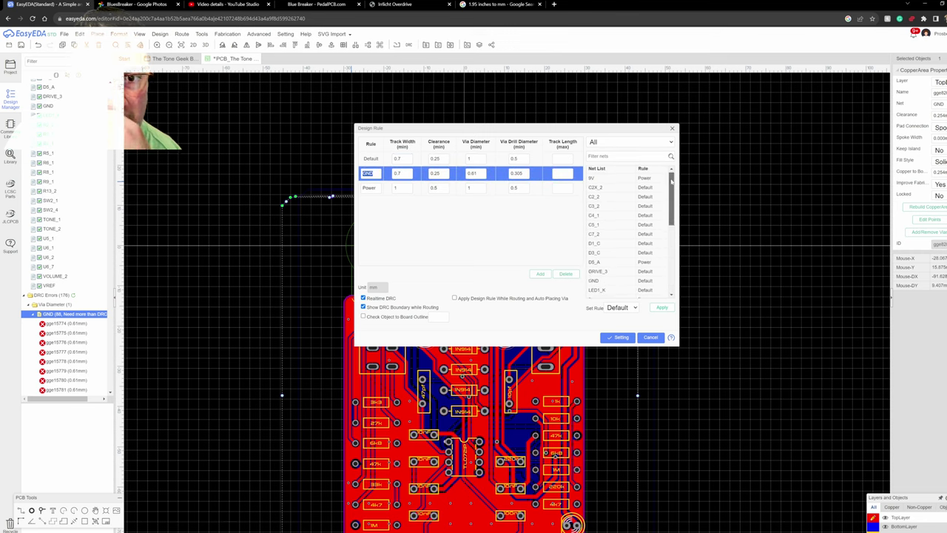
pyautogui.click(646, 267)
pyautogui.click(636, 307)
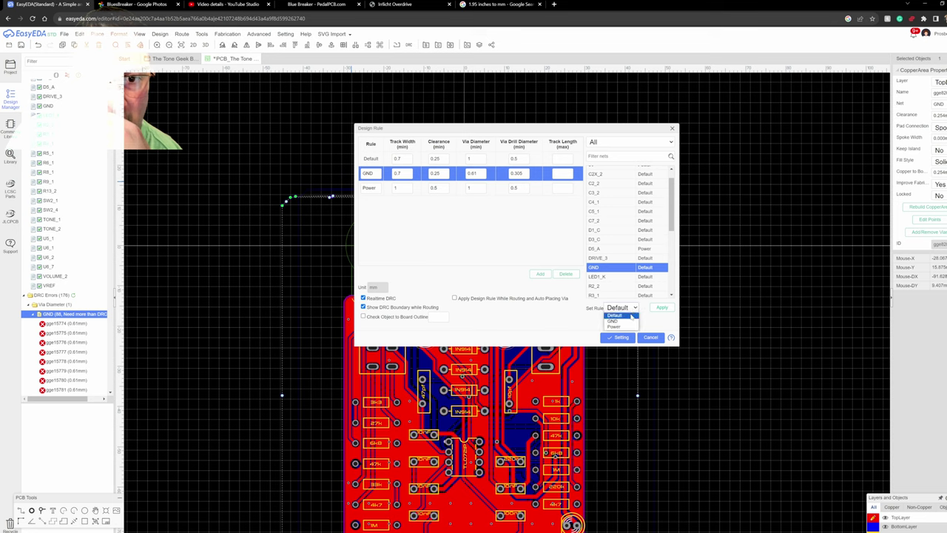
pyautogui.click(616, 322)
pyautogui.click(662, 308)
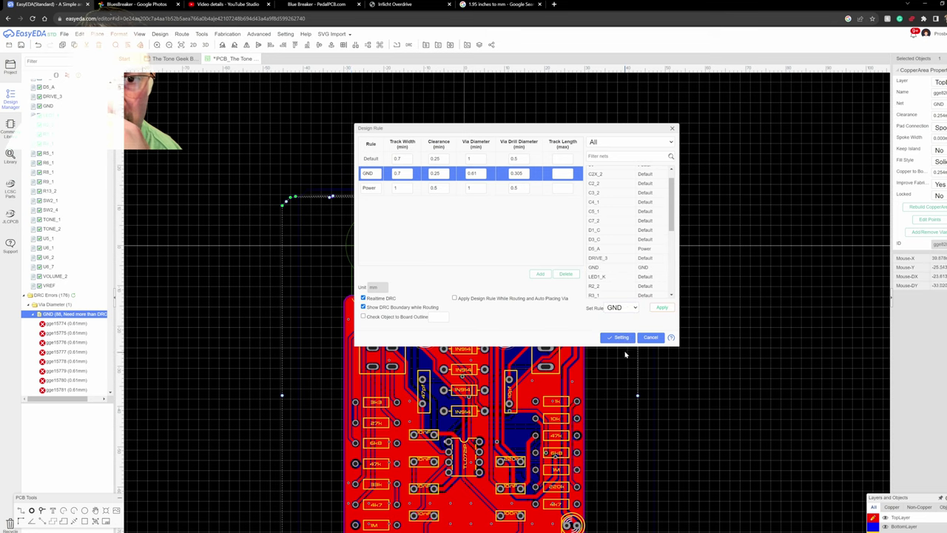
pyautogui.click(620, 337)
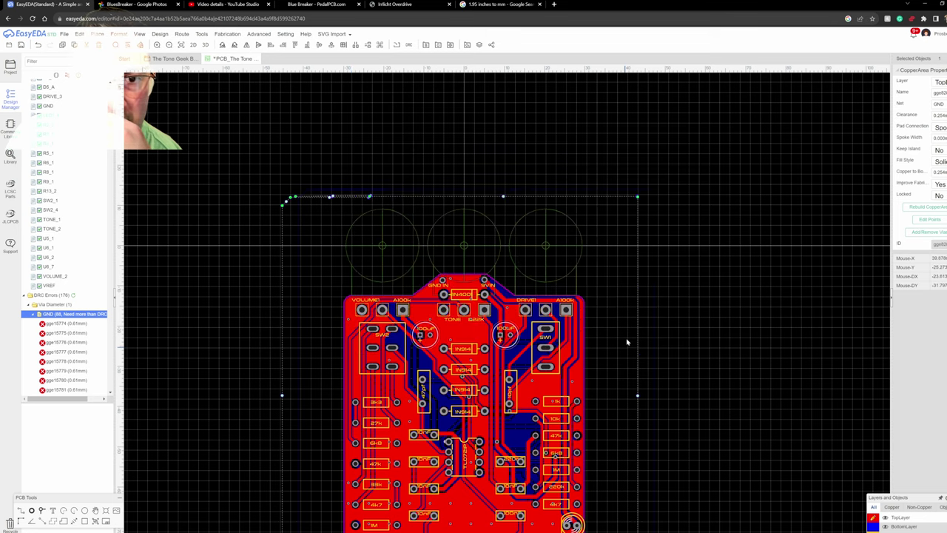
# Step: Rerun the DRC error check, view the board in 3D and close the 3D view
pyautogui.click(74, 296)
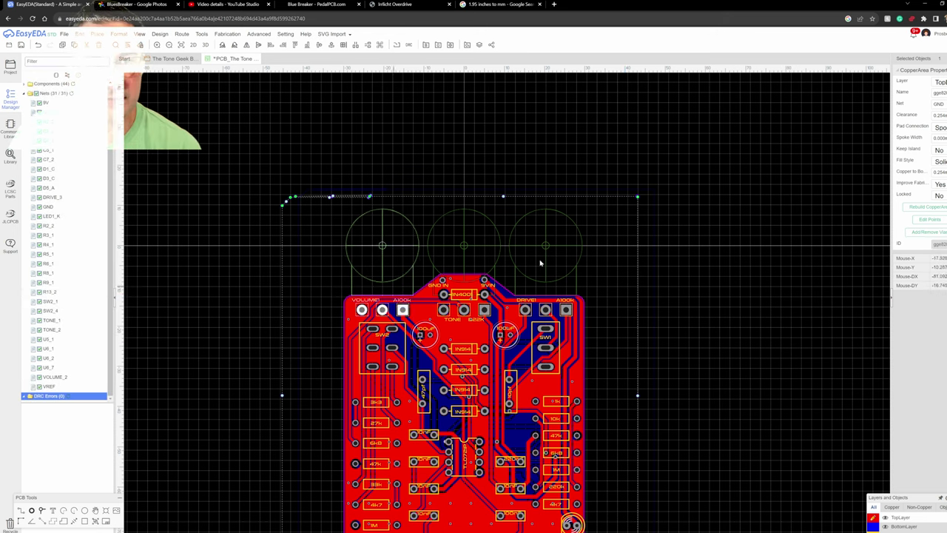
pyautogui.click(689, 235)
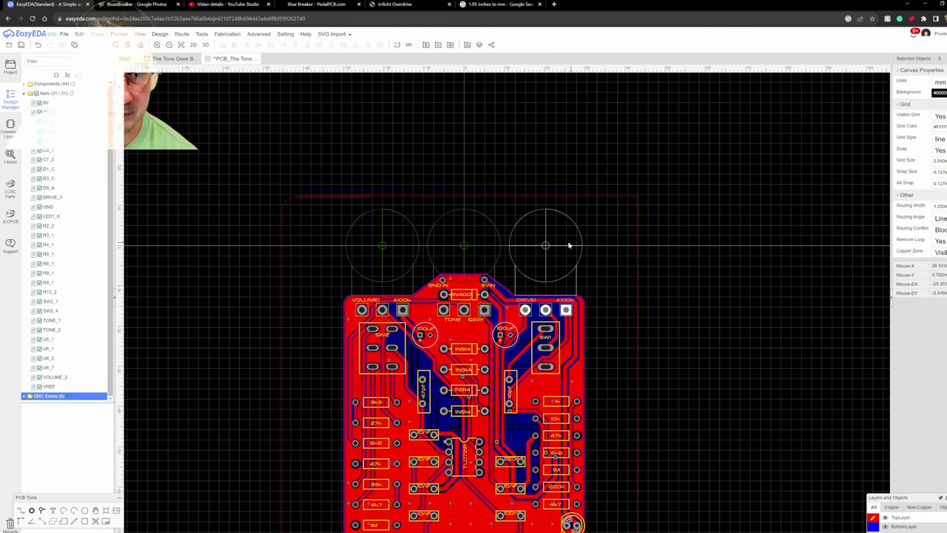
pyautogui.click(205, 45)
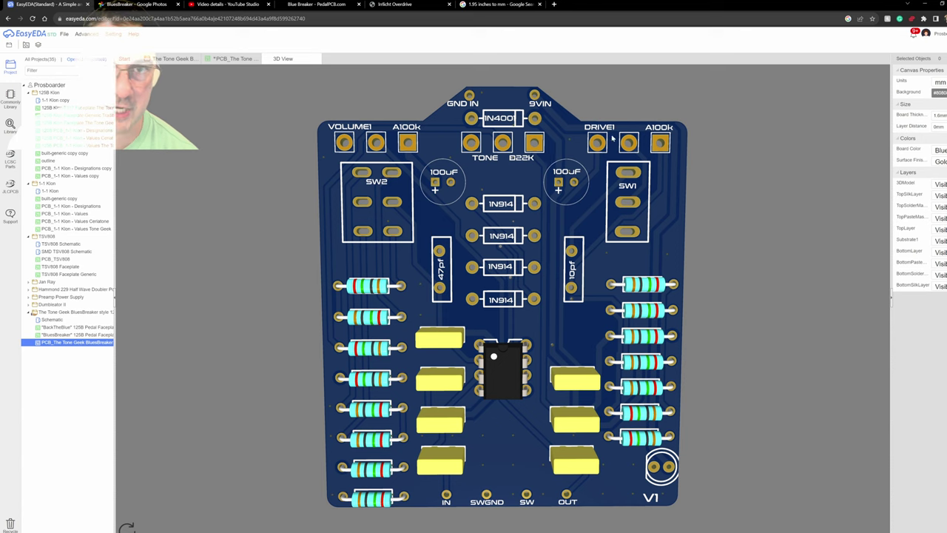
pyautogui.click(317, 59)
# Step: Save the PCB and start generating its Gerber fabrication file, running the design rule check first
pyautogui.click(64, 34)
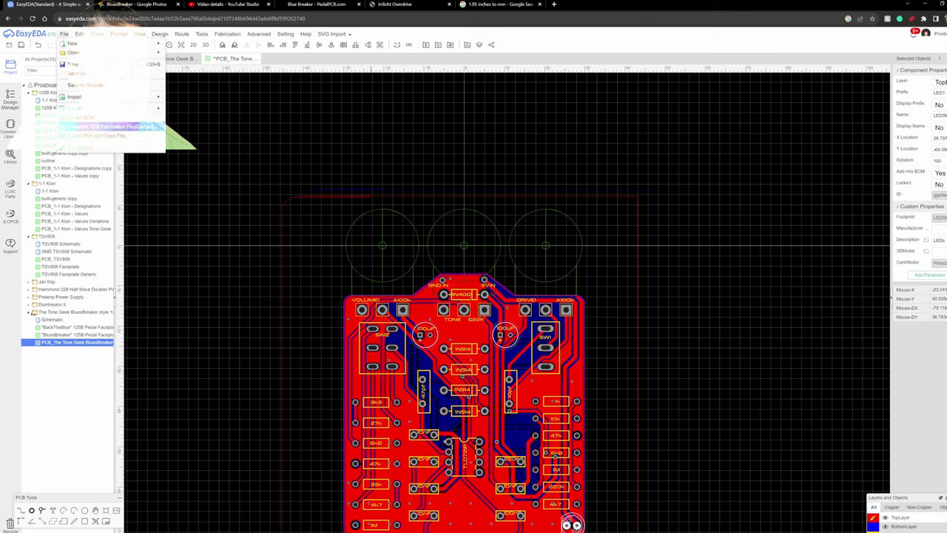
pyautogui.click(119, 127)
pyautogui.click(485, 297)
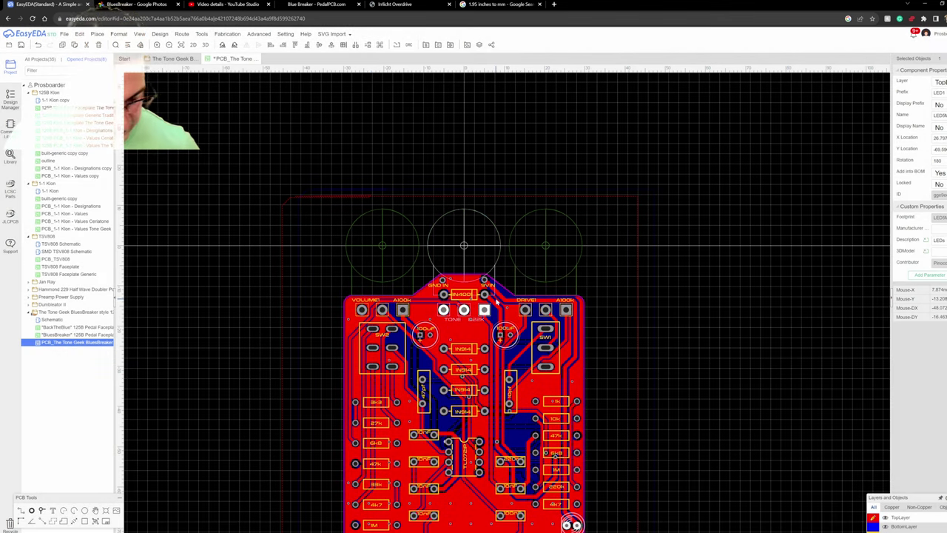
pyautogui.click(64, 34)
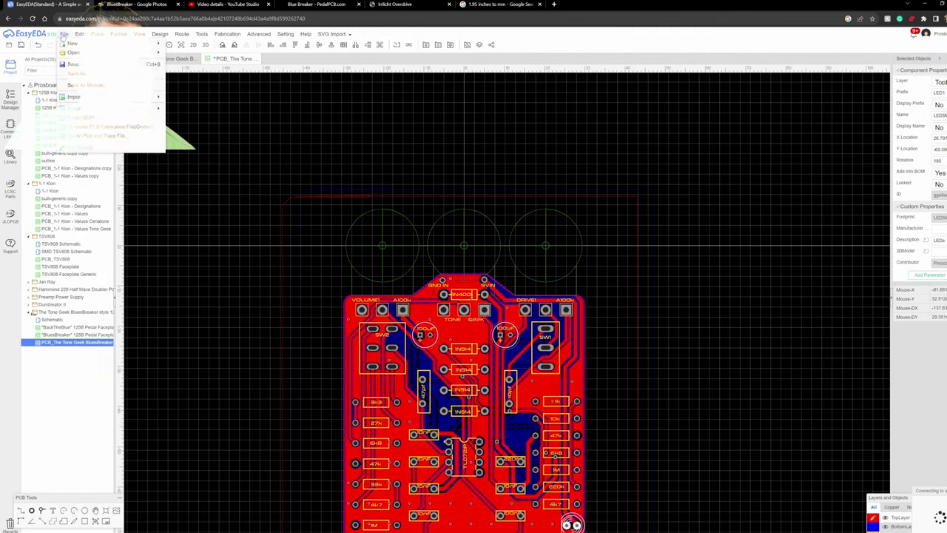
pyautogui.click(119, 126)
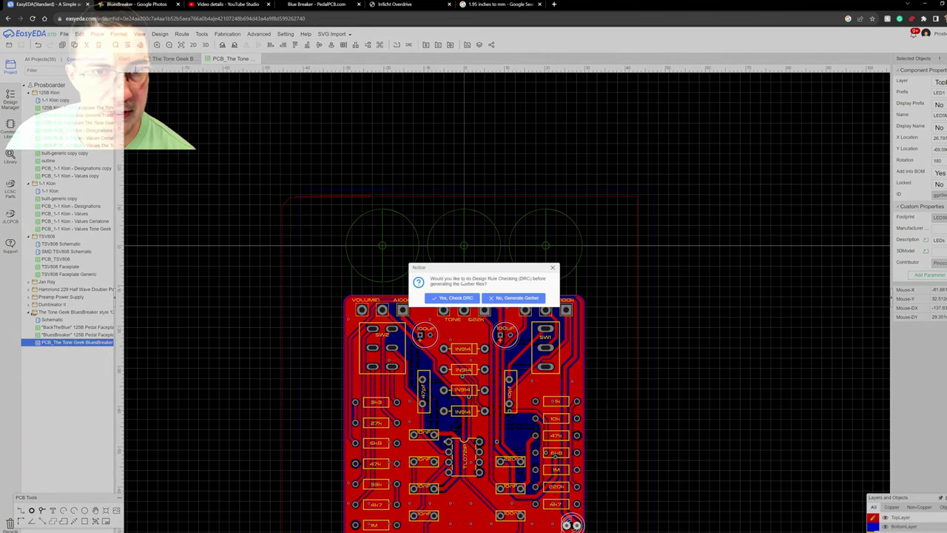
pyautogui.click(466, 299)
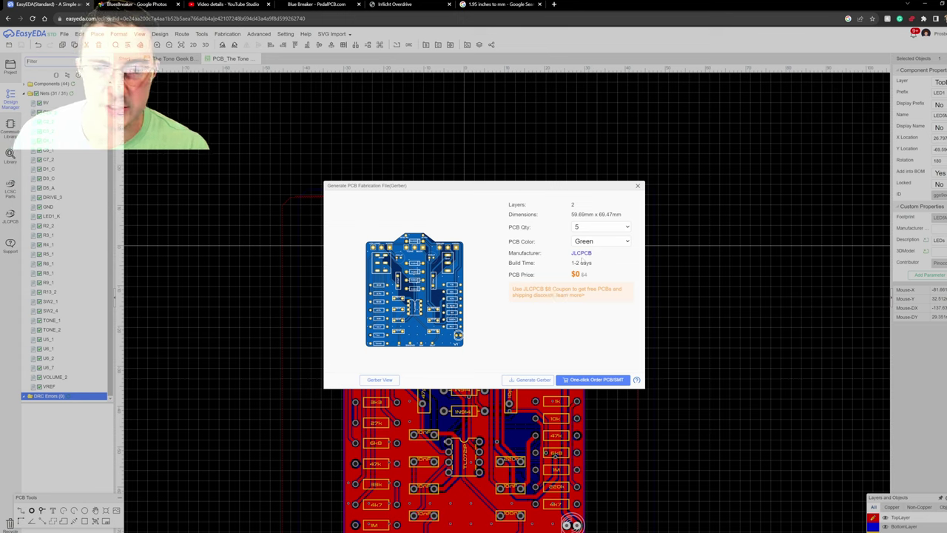
# Step: Set the PCB quantity to 50 and the PCB color to Black for the fabrication quote
pyautogui.click(605, 226)
pyautogui.click(586, 272)
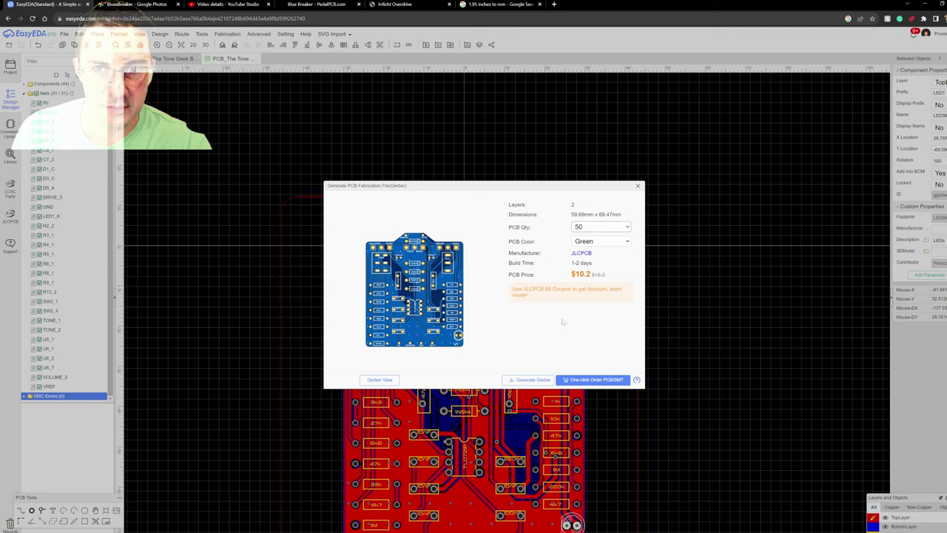
pyautogui.click(592, 241)
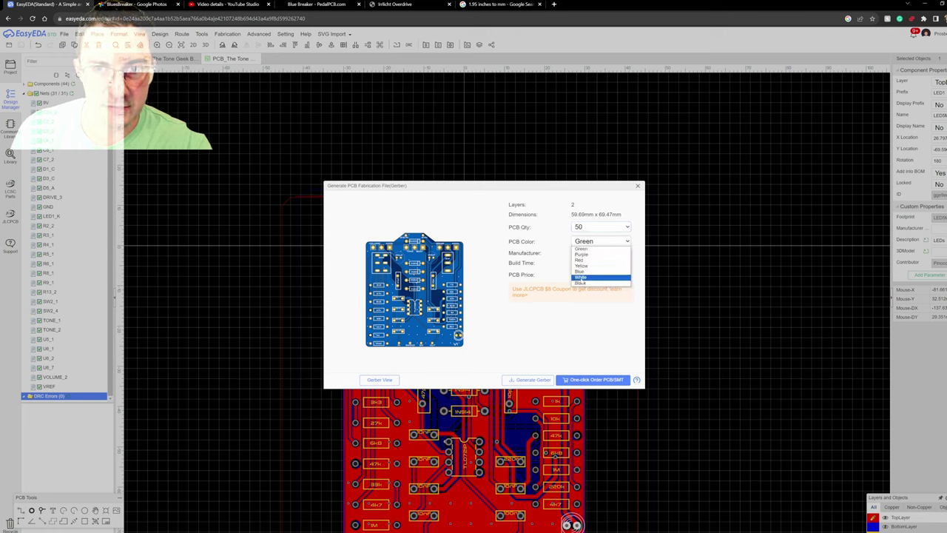
pyautogui.click(578, 288)
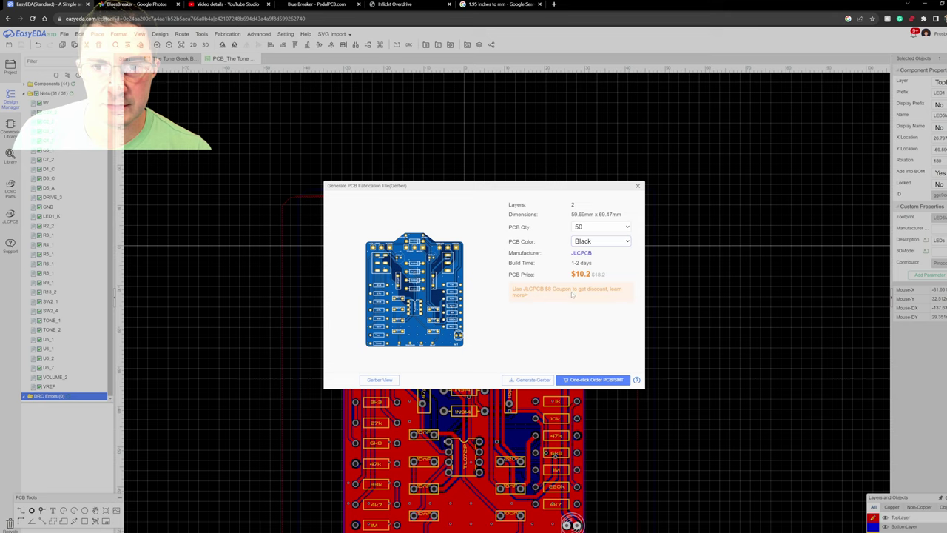
# Step: Read the JLCPCB $8 coupon offer page for EasyEDA projects to its end and close it
pyautogui.click(572, 293)
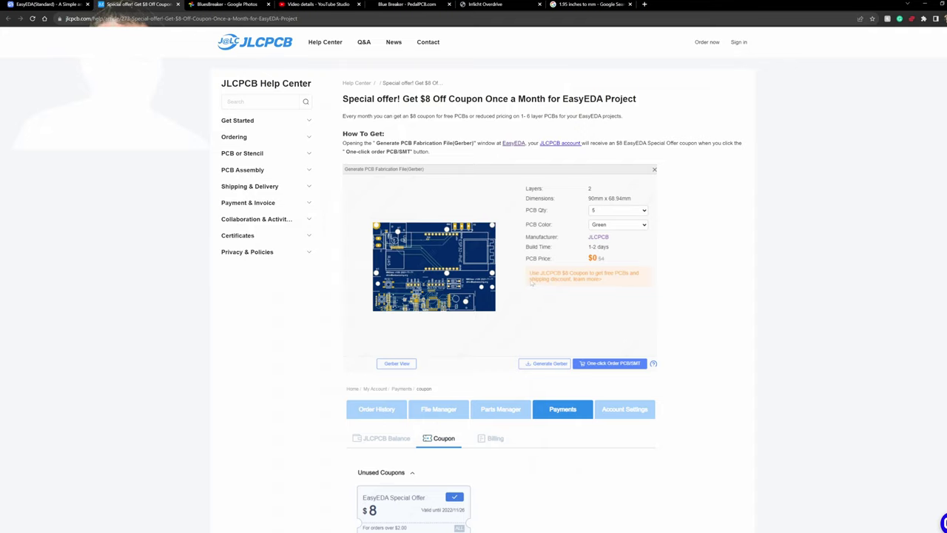
pyautogui.scroll(-5, 508, 292)
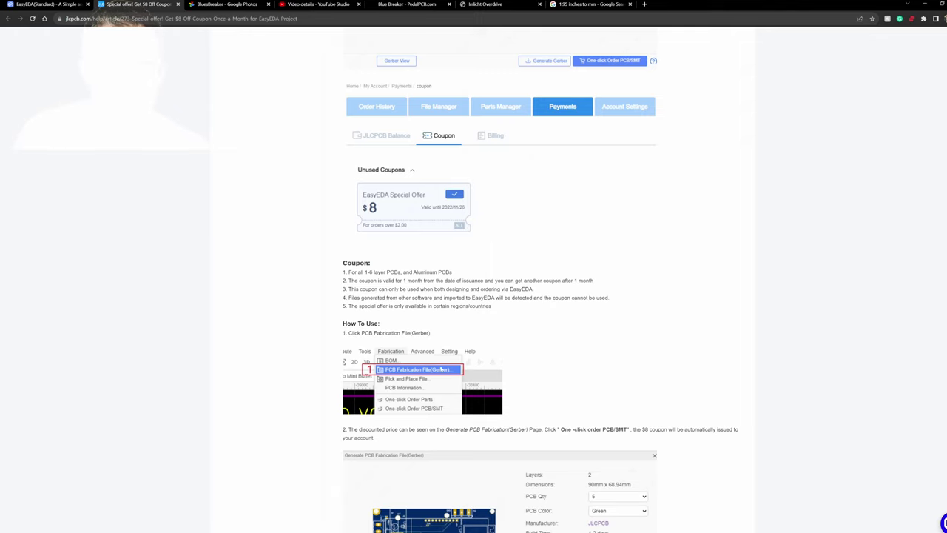
pyautogui.scroll(-3, 548, 394)
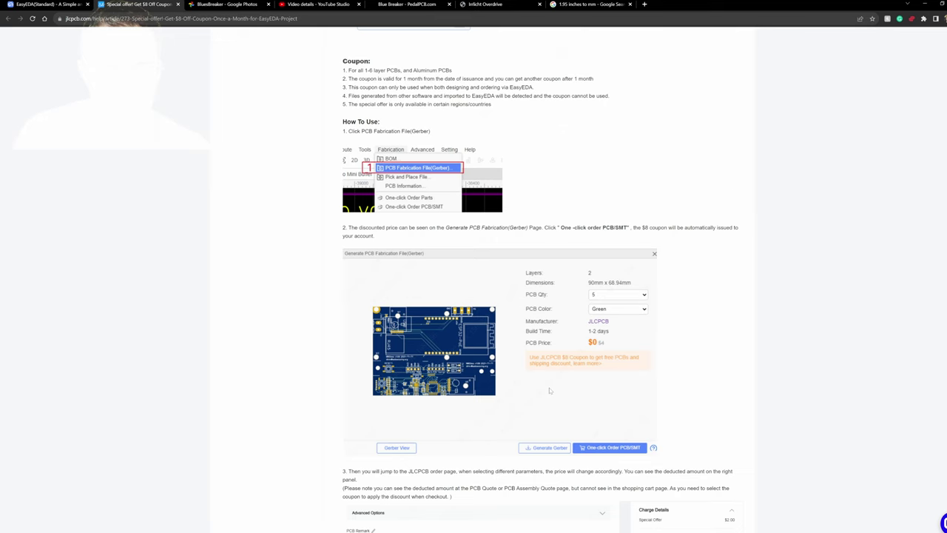
pyautogui.scroll(-6, 549, 387)
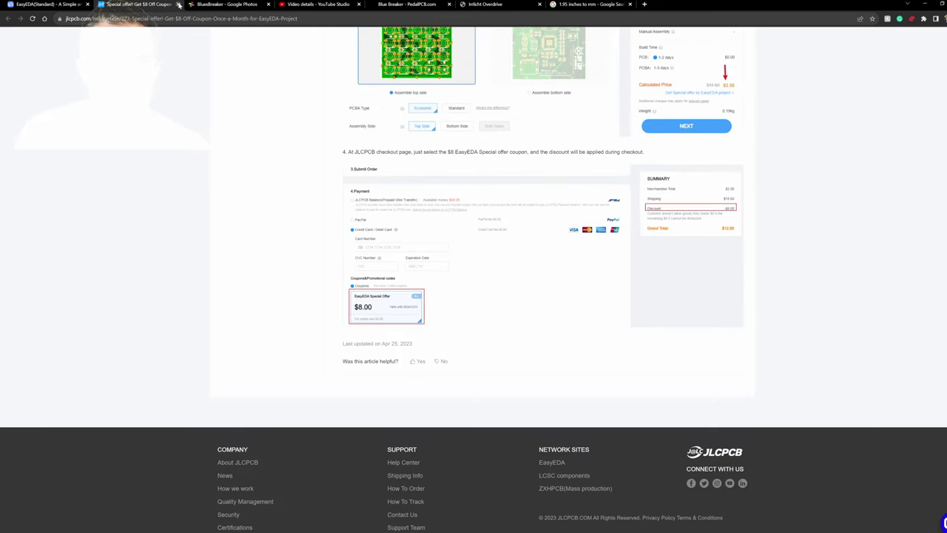
pyautogui.click(177, 5)
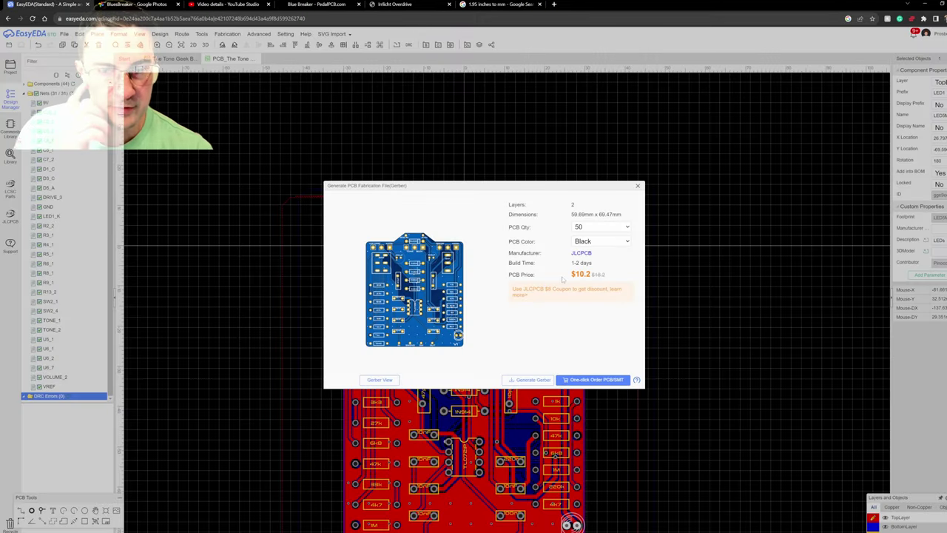
# Step: Generate and download the Gerber file of the PCB and dismiss the browser's downloads notice
pyautogui.click(529, 380)
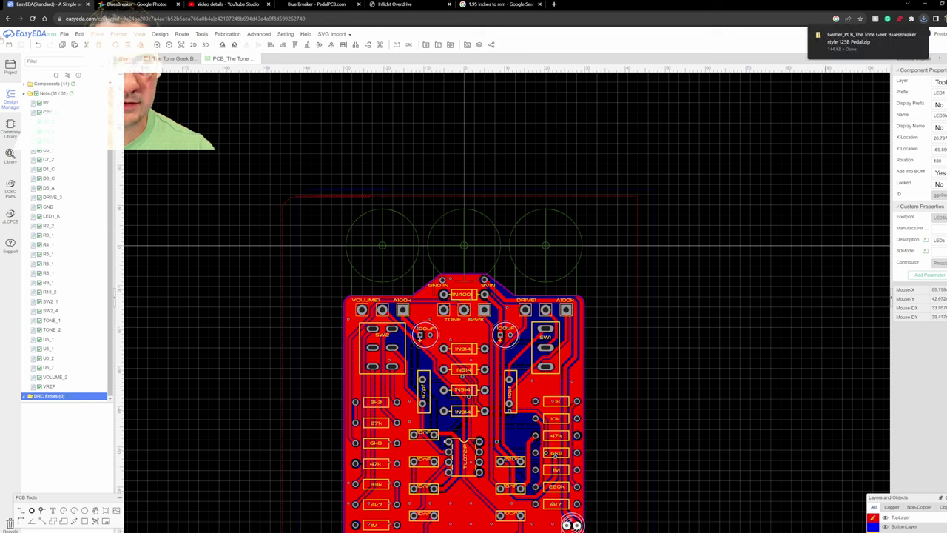
pyautogui.click(65, 34)
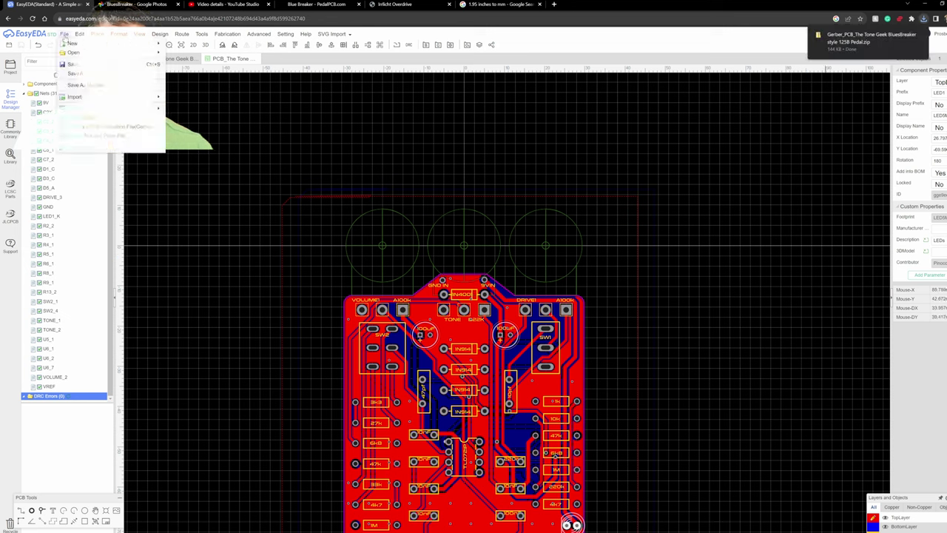
pyautogui.click(92, 135)
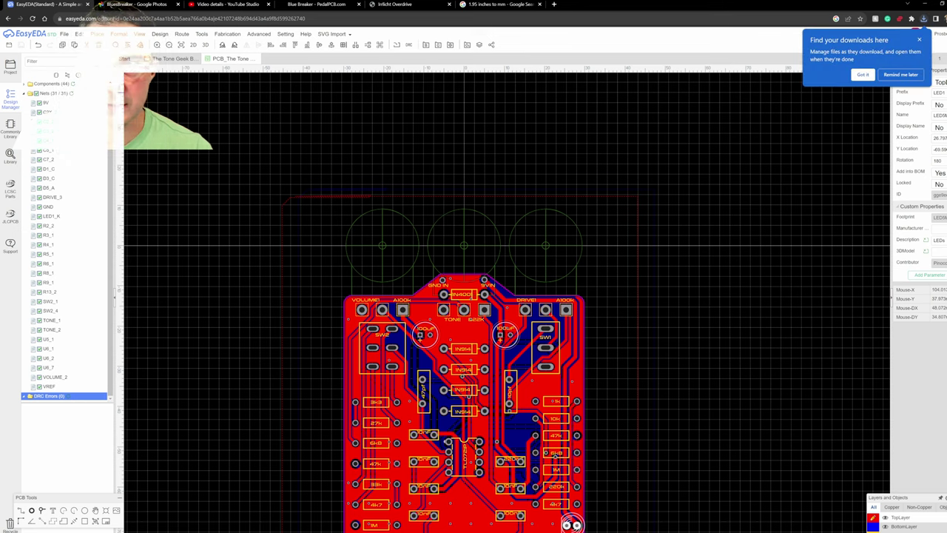
pyautogui.click(920, 40)
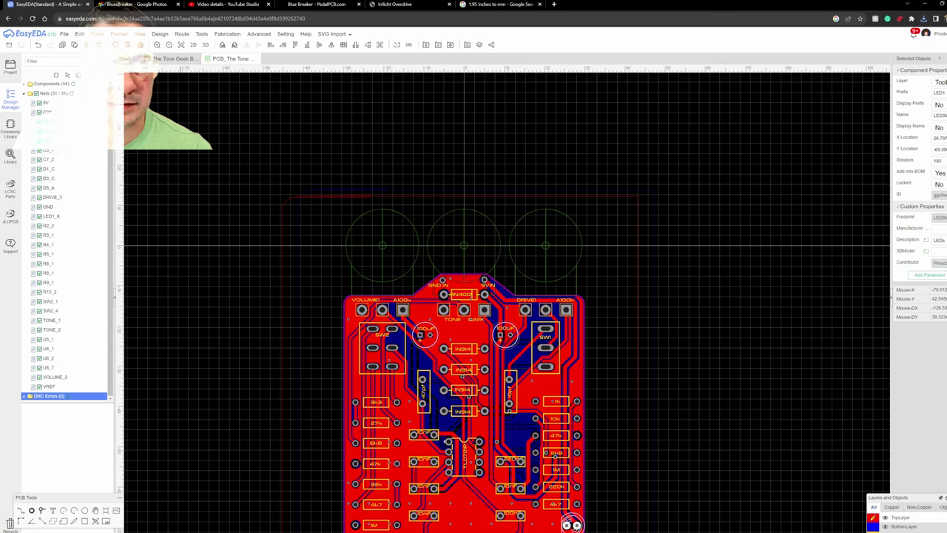
# Step: Reopen the Gerber generation with a DRC check and send the board to JLCPCB as a one-click PCB order
pyautogui.click(64, 34)
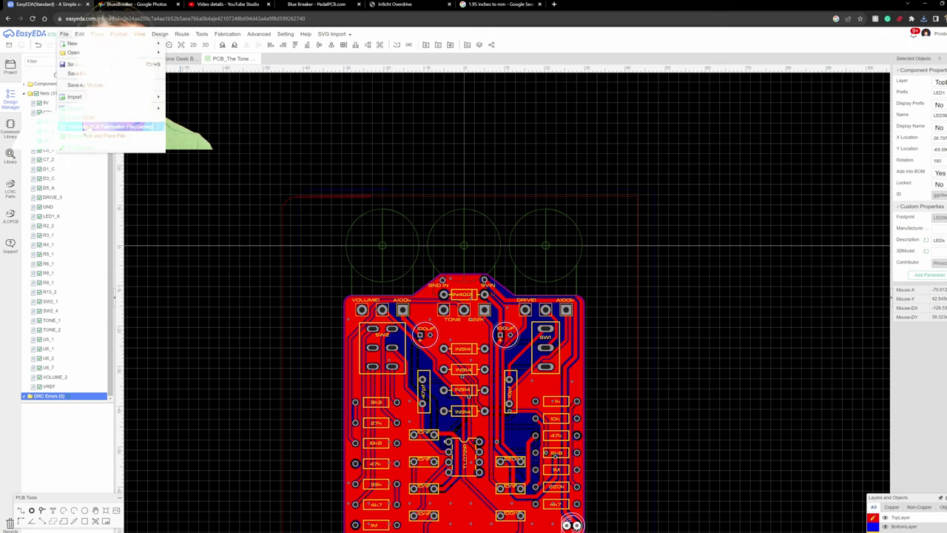
pyautogui.click(65, 127)
pyautogui.click(441, 298)
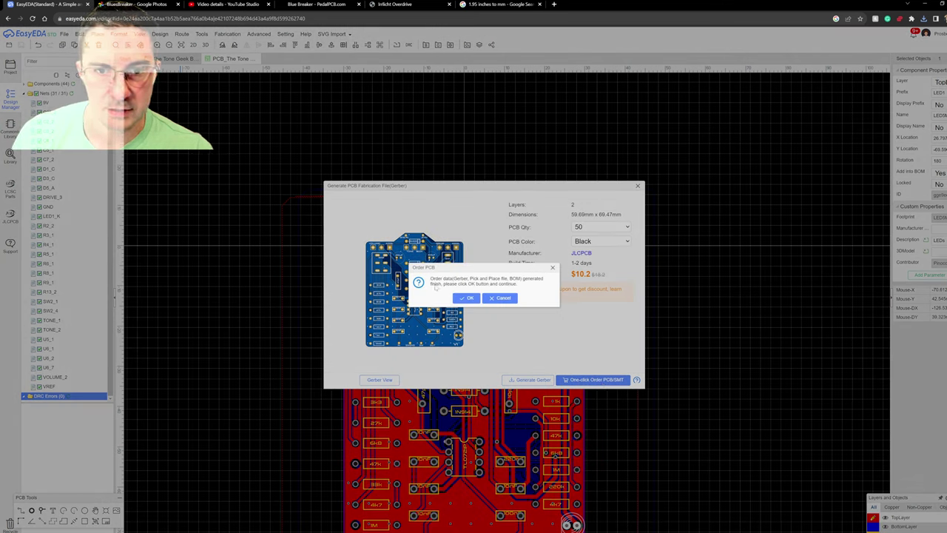
pyautogui.click(465, 298)
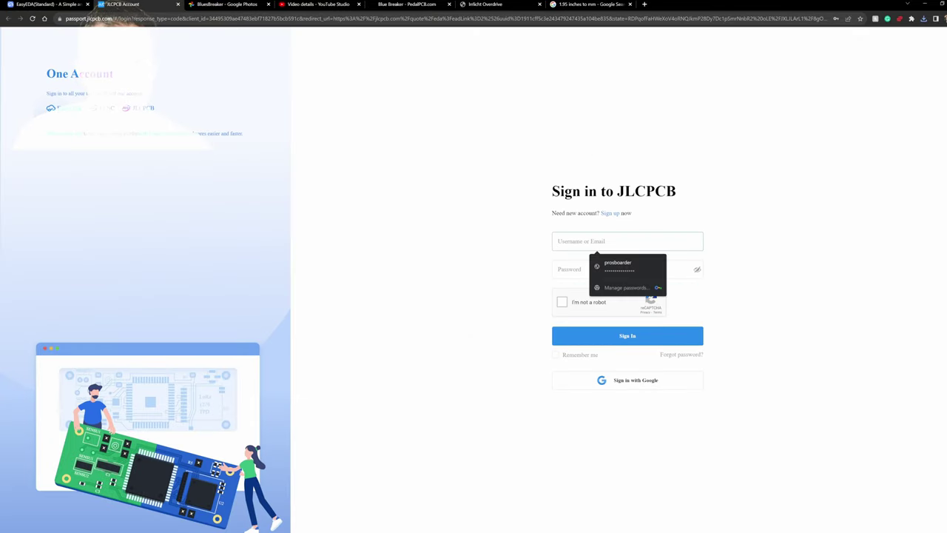
# Step: Sign in to JLCPCB with the saved account credentials, entering the Windows security PIN and passing the robot check
pyautogui.click(620, 265)
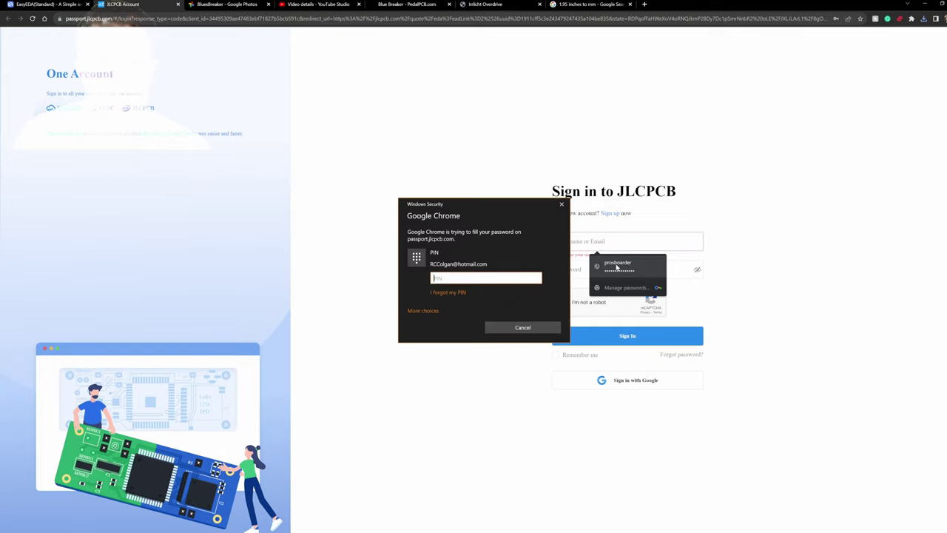
pyautogui.write('****')
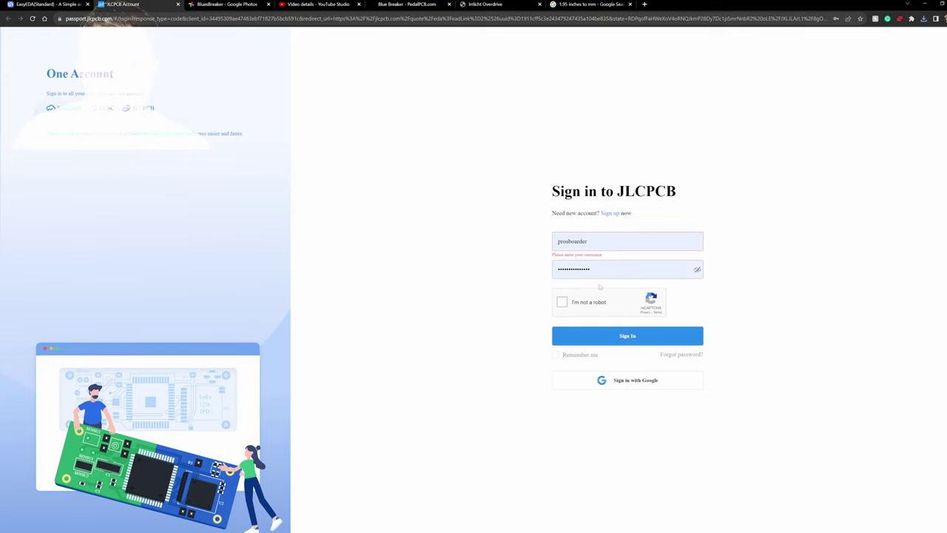
pyautogui.click(561, 301)
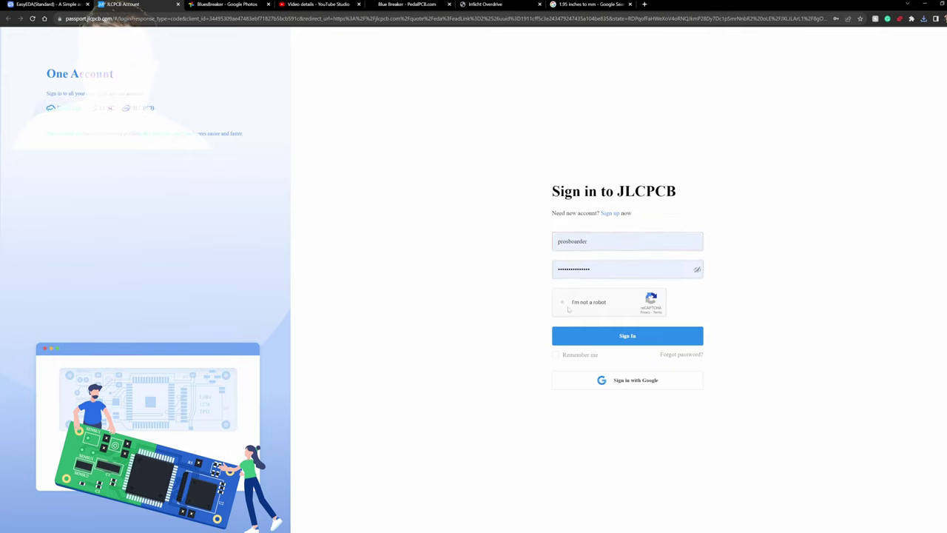
pyautogui.click(625, 337)
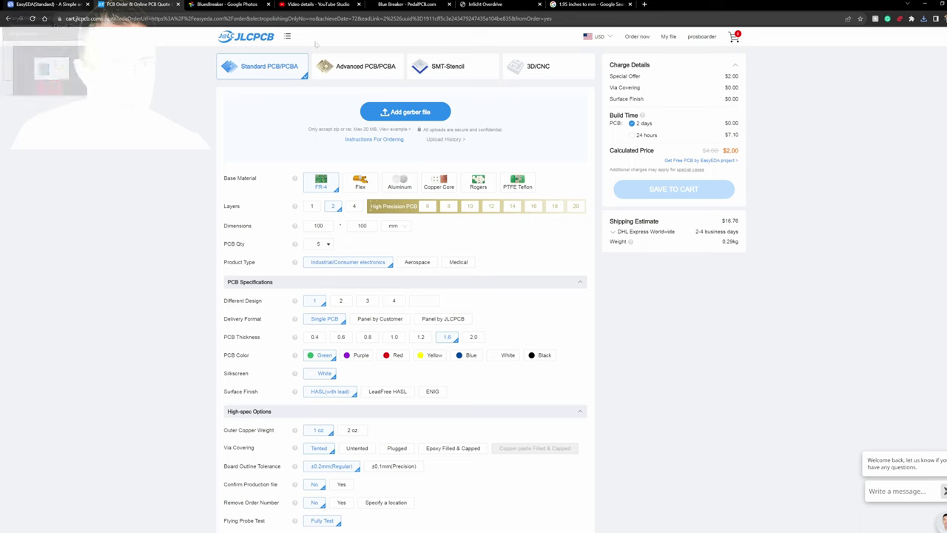
# Step: Resend the one-click PCB order from EasyEDA to JLCPCB, close the earlier empty quote page and review the order options
pyautogui.click(46, 4)
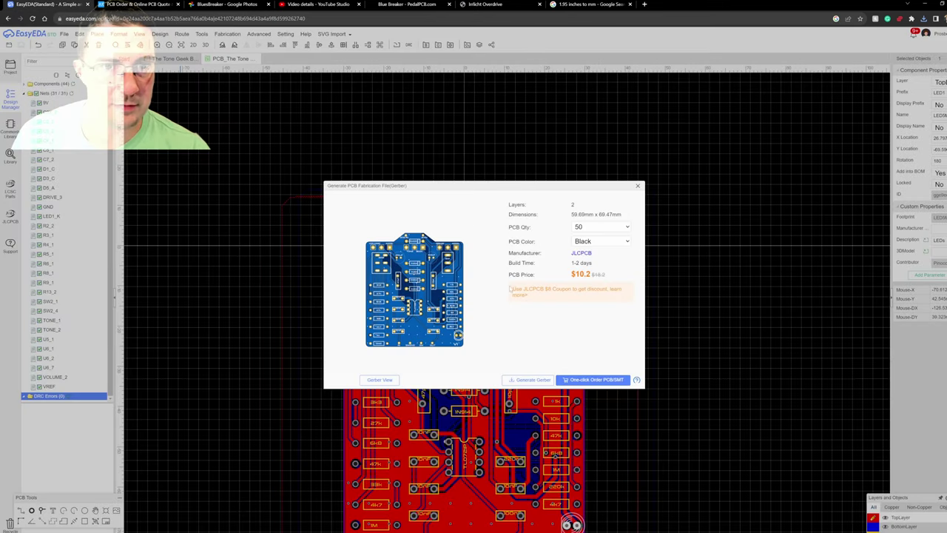
pyautogui.click(585, 380)
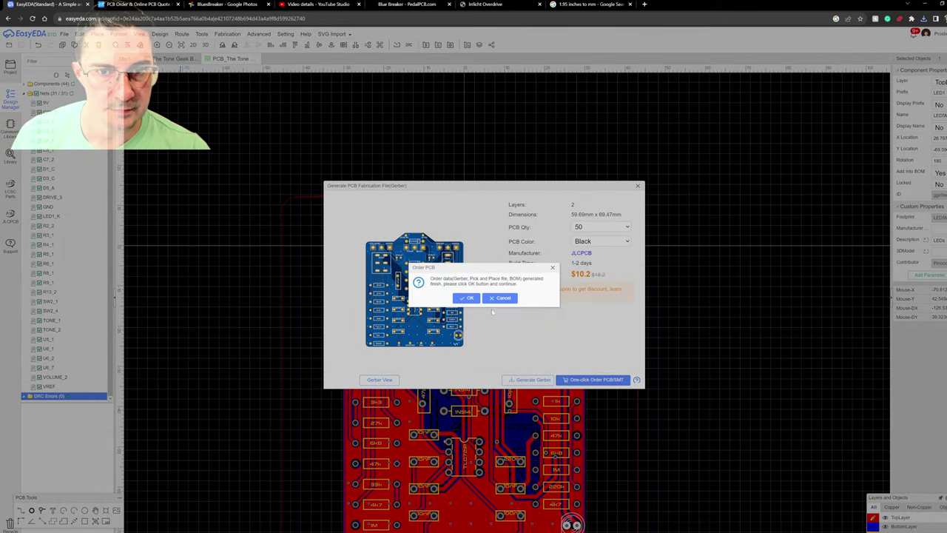
pyautogui.click(458, 297)
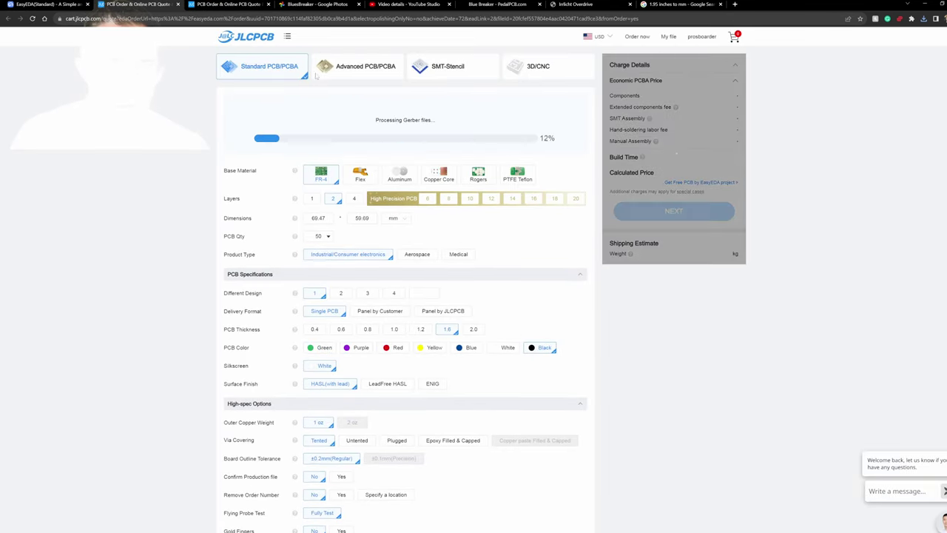
pyautogui.click(269, 5)
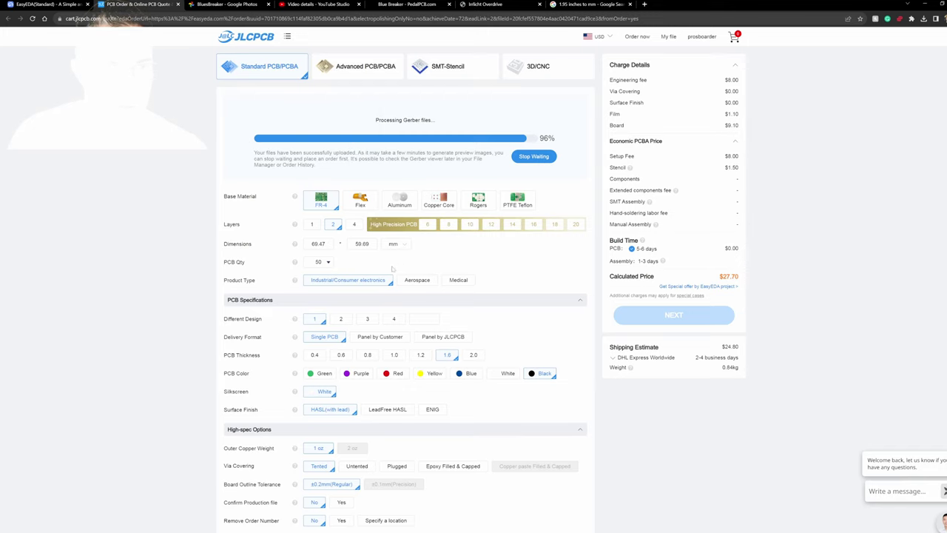
pyautogui.scroll(-2, 391, 266)
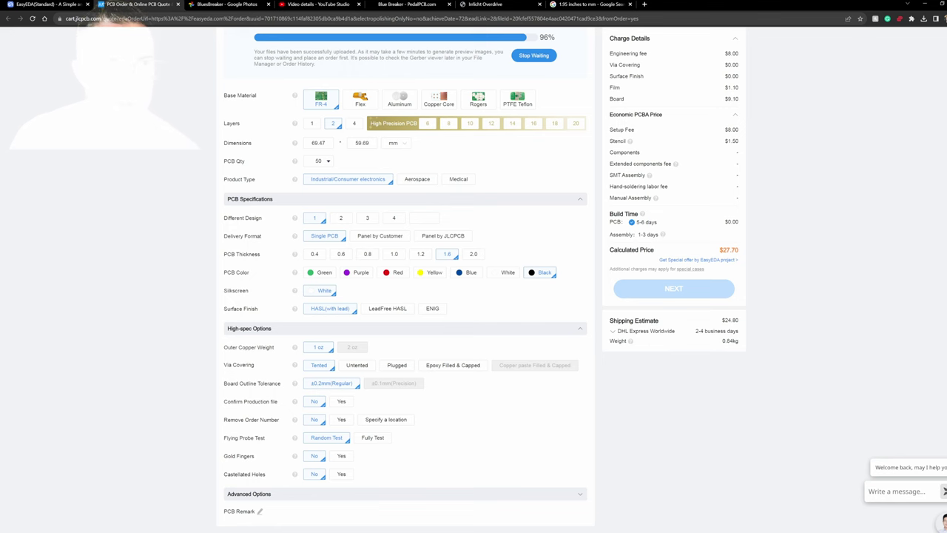
# Step: Return to EasyEDA, close the Gerber generation dialog and open the "BluesBreaker" 125B pedal faceplate from the project
pyautogui.click(76, 9)
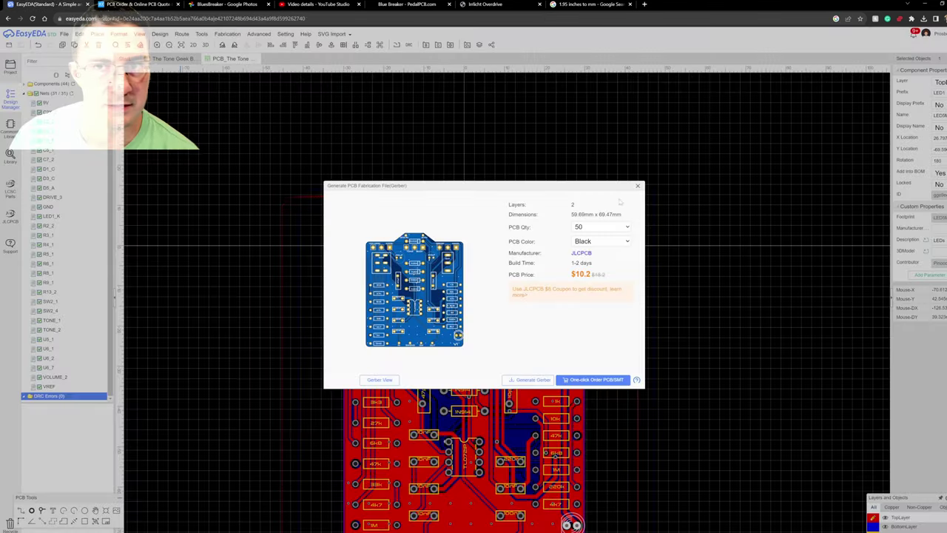
pyautogui.click(639, 186)
pyautogui.click(11, 65)
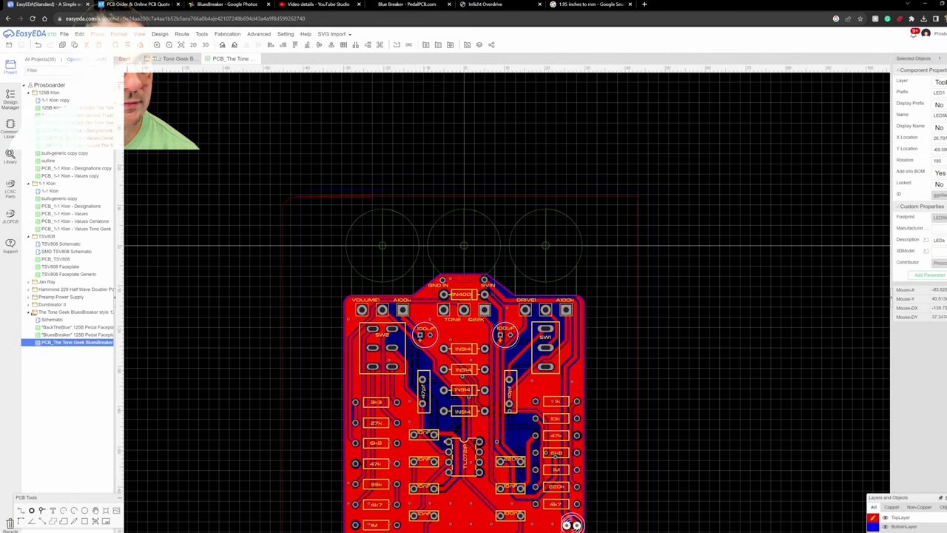
pyautogui.click(58, 334)
pyautogui.doubleClick(58, 334)
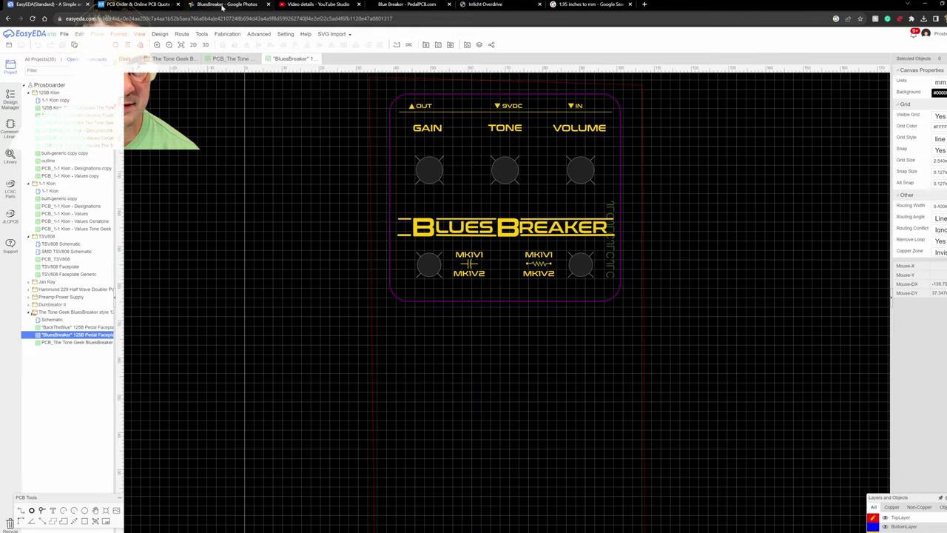
# Step: Return to the JLCPCB quote page and review the board's order options and the available PCB quantities
pyautogui.click(159, 7)
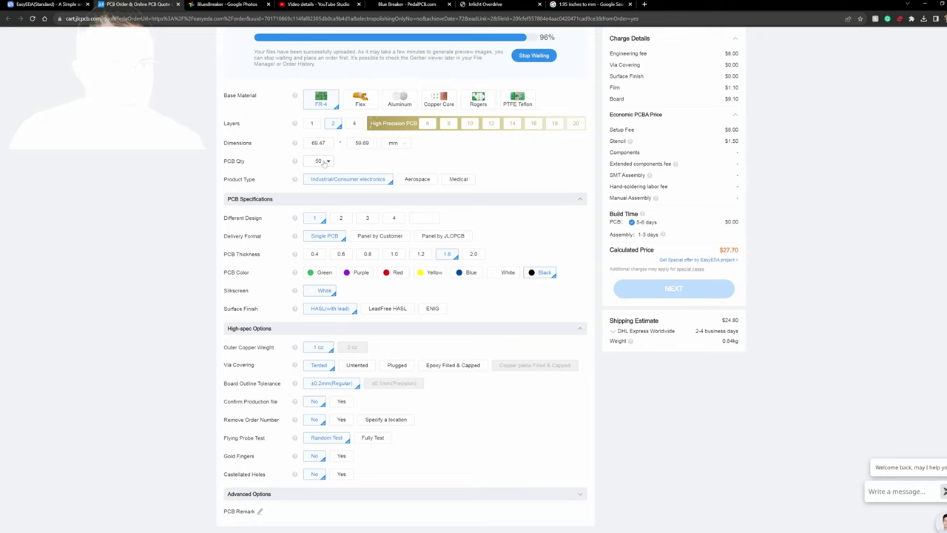
pyautogui.scroll(3, 324, 164)
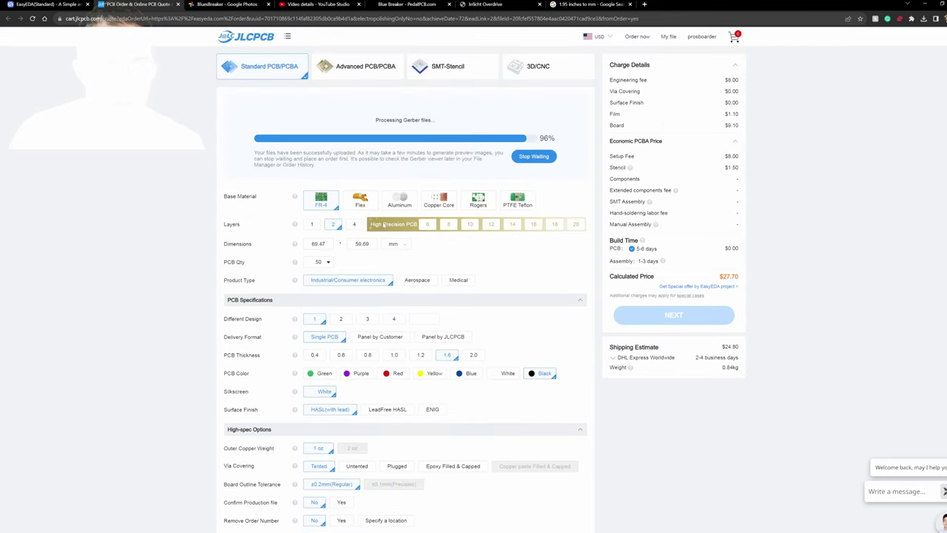
pyautogui.click(328, 262)
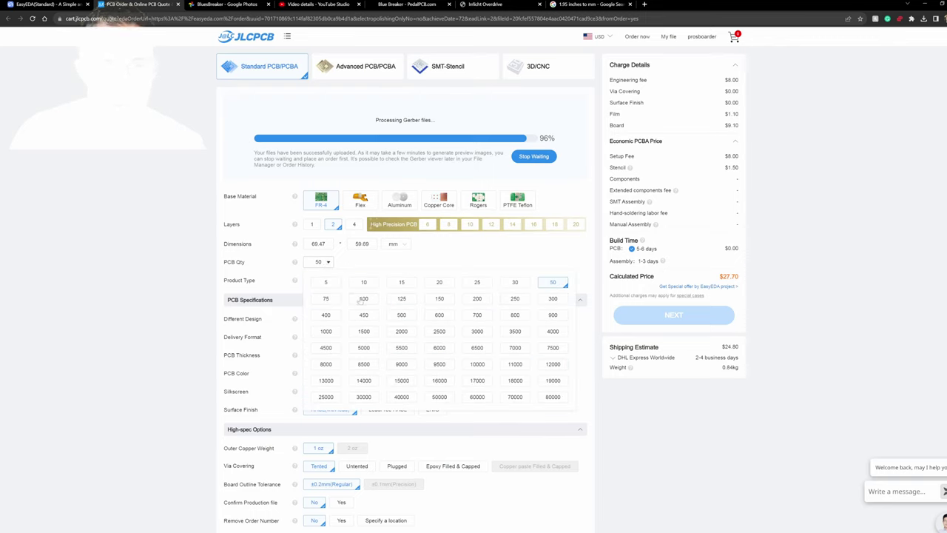
pyautogui.click(185, 287)
pyautogui.scroll(-2, 488, 470)
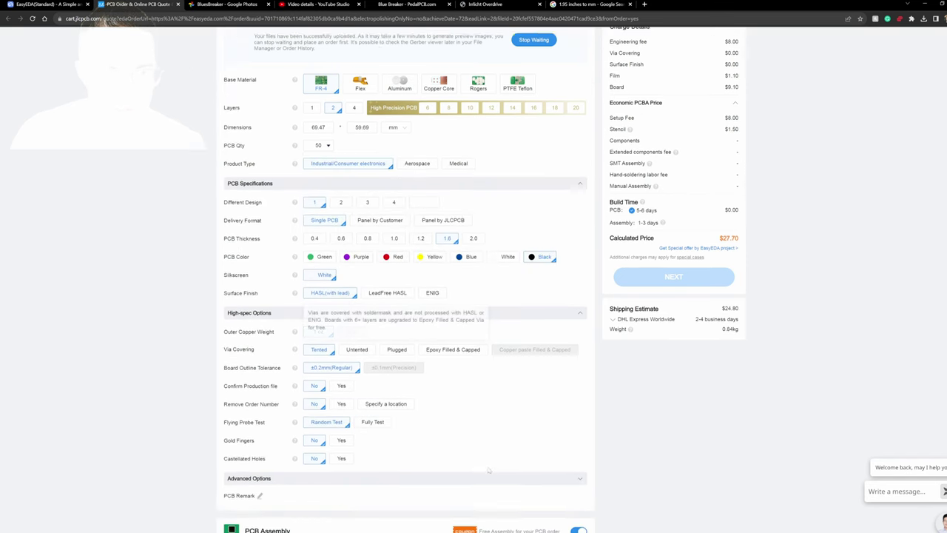
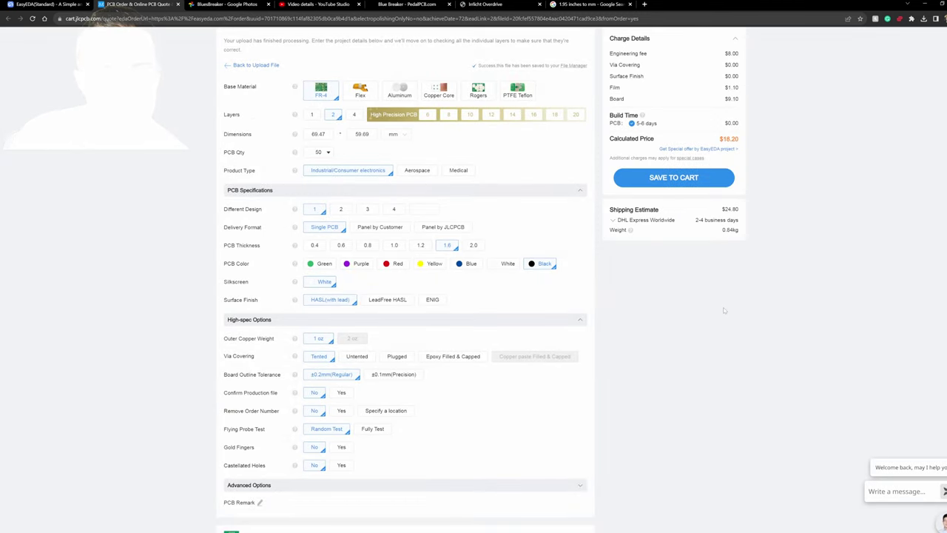
pyautogui.scroll(1, 724, 309)
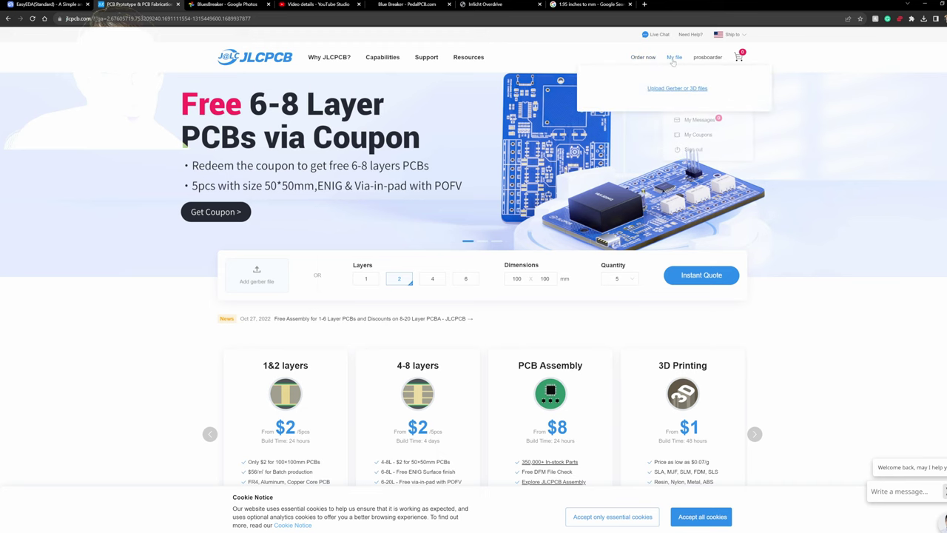
# Step: Start a new JLCPCB quote and upload the BluesBreaker style 125B Pedal Gerber zip from the Internet Downloads folder
pyautogui.moveTo(703, 59)
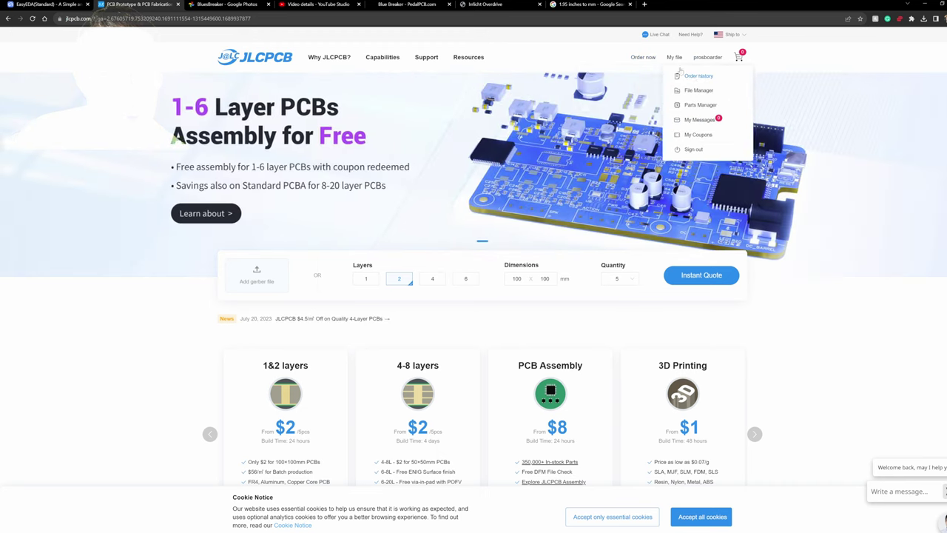
pyautogui.moveTo(672, 60)
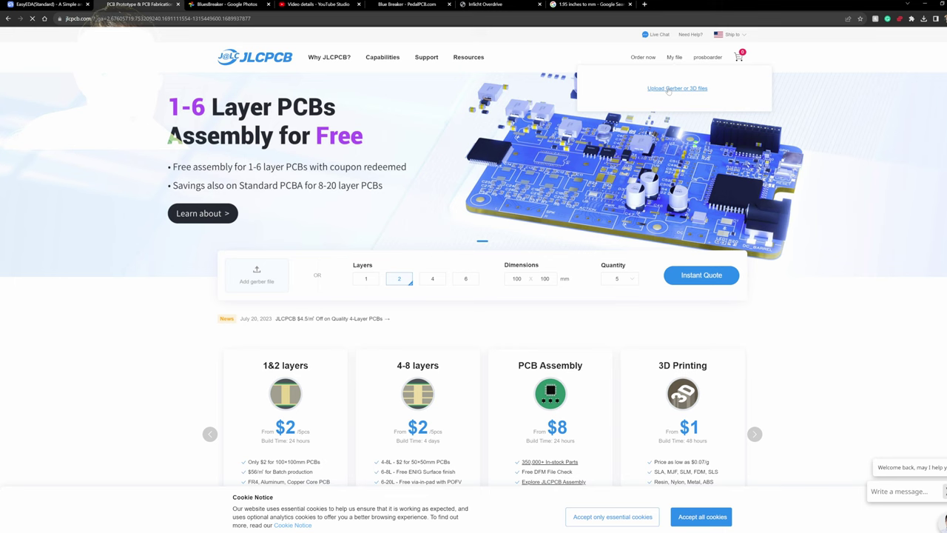
pyautogui.click(668, 89)
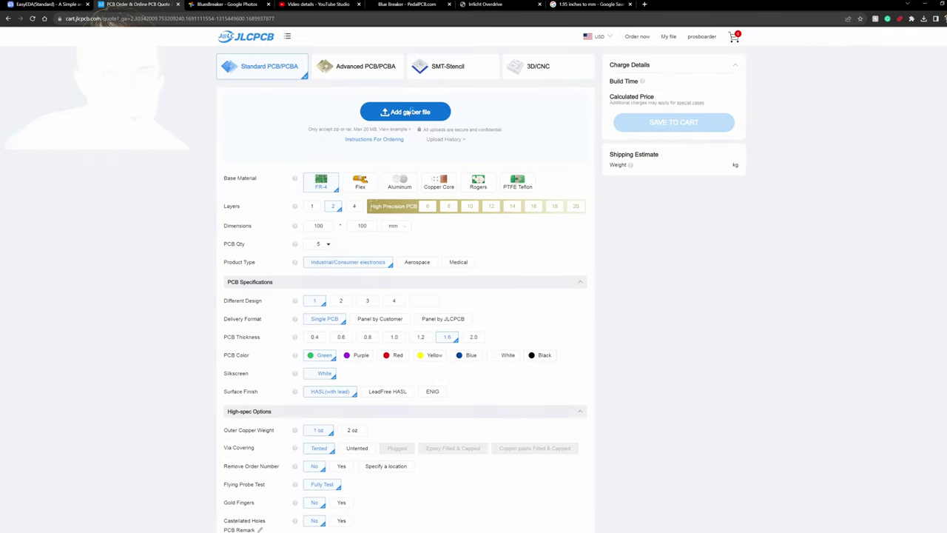
pyautogui.click(409, 111)
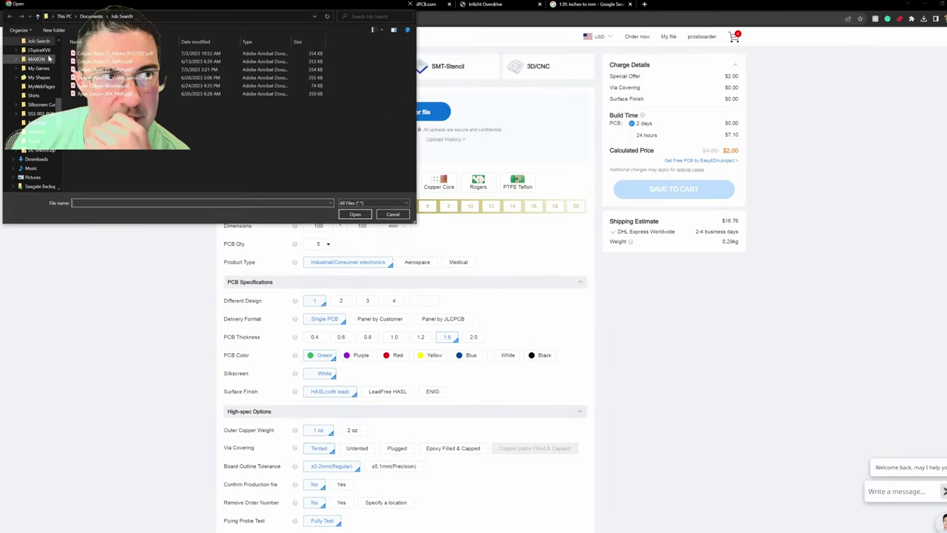
pyautogui.scroll(5, 60, 74)
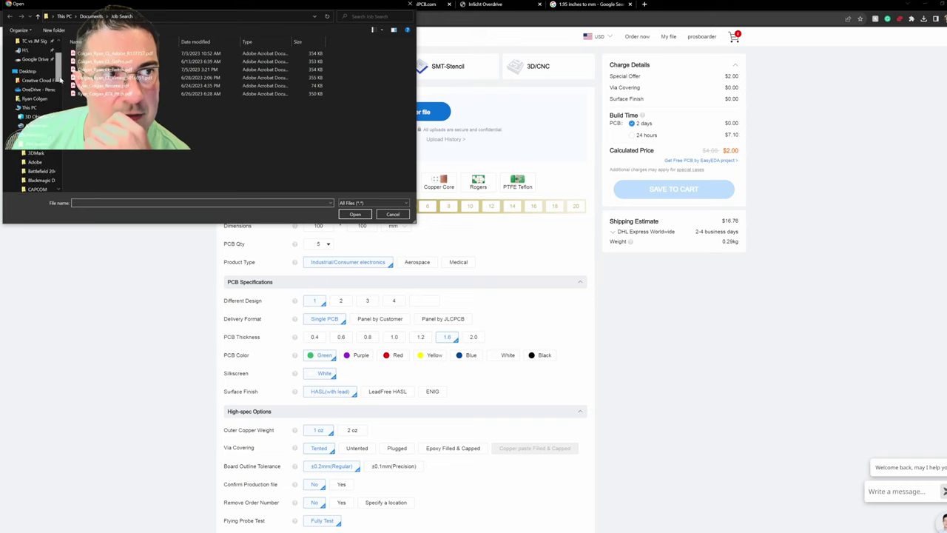
pyautogui.scroll(-5, 37, 111)
pyautogui.click(40, 186)
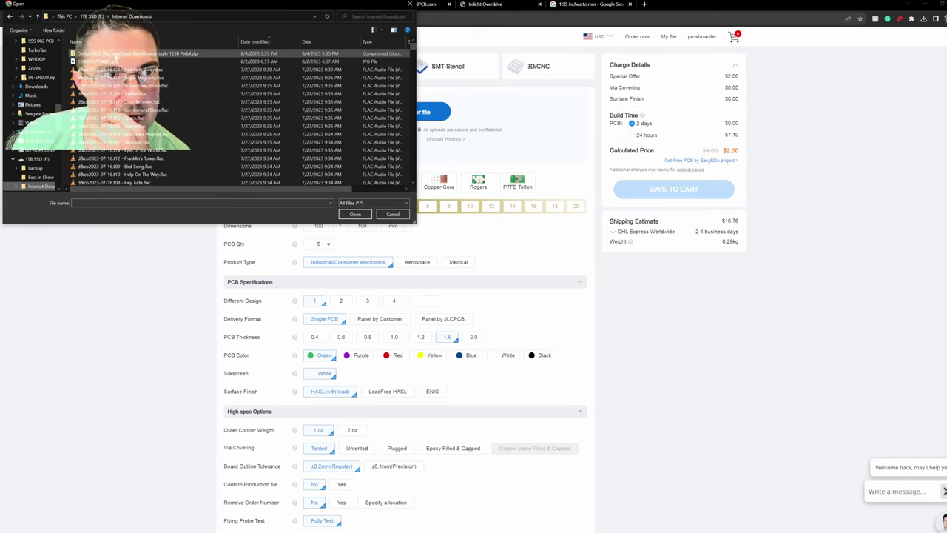
pyautogui.doubleClick(118, 53)
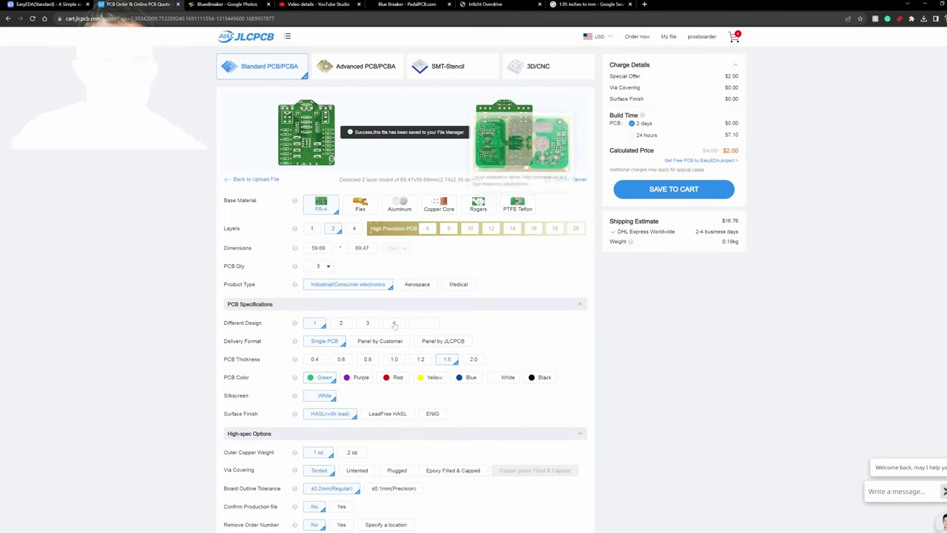
# Step: Set the PCB quantity to 50 and the PCB color to Black for the uploaded board
pyautogui.click(325, 267)
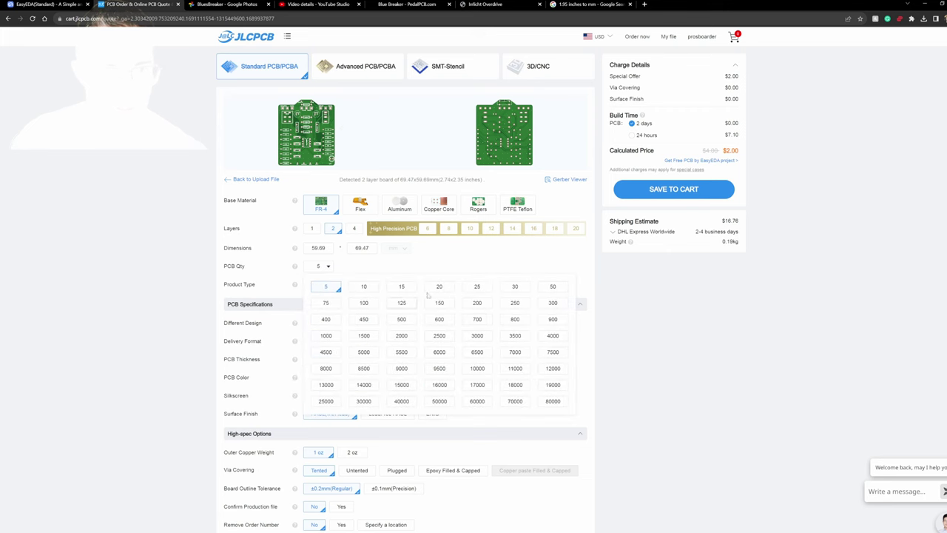
pyautogui.click(546, 290)
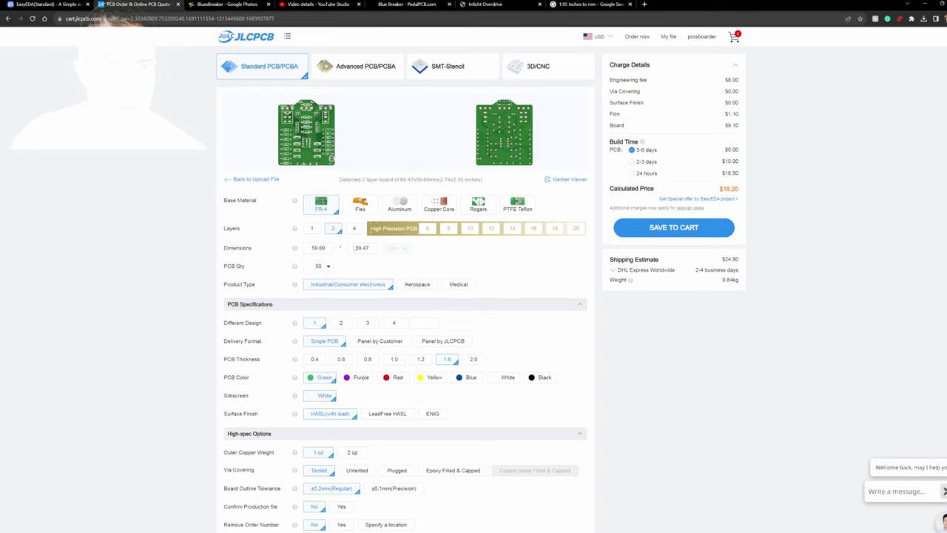
pyautogui.click(543, 377)
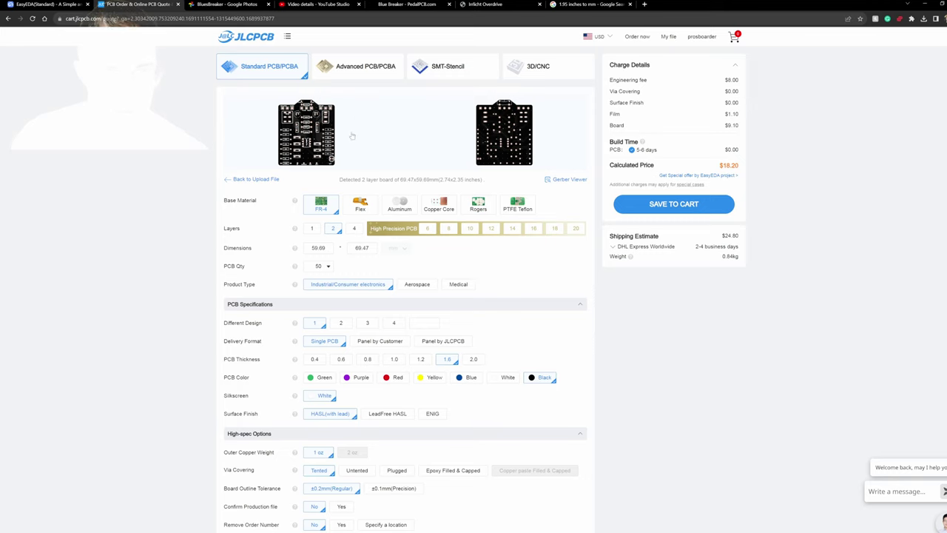
# Step: Set the Remove Order Number option to Specify a location
pyautogui.scroll(-3, 542, 293)
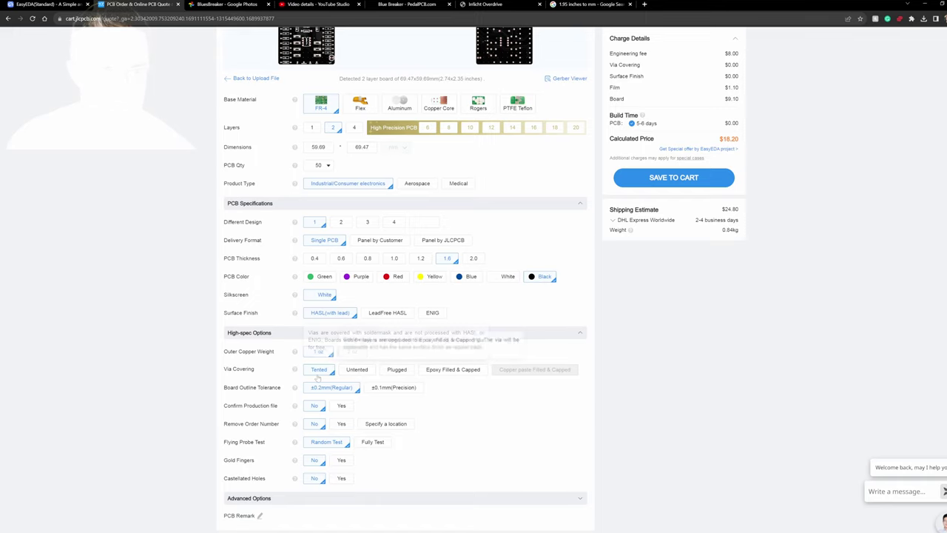
pyautogui.scroll(-3, 405, 409)
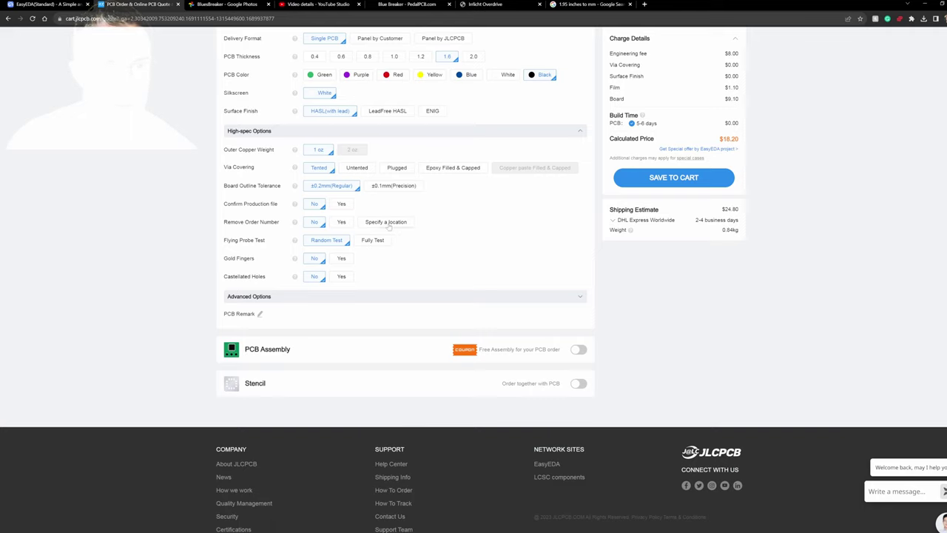
pyautogui.click(388, 225)
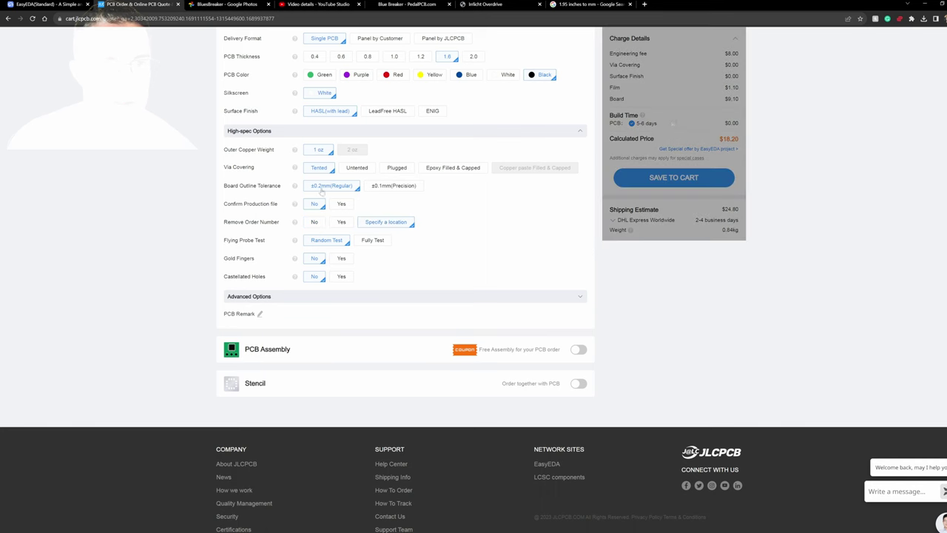
pyautogui.scroll(2, 458, 255)
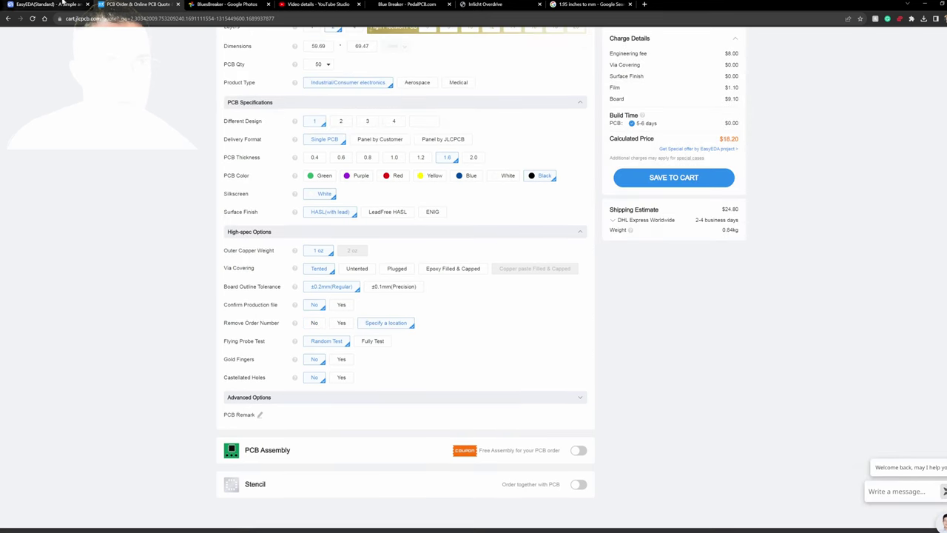
# Step: Look back at the faceplate in EasyEDA, and set the quote's Remove Order Number option to Yes
pyautogui.click(37, 4)
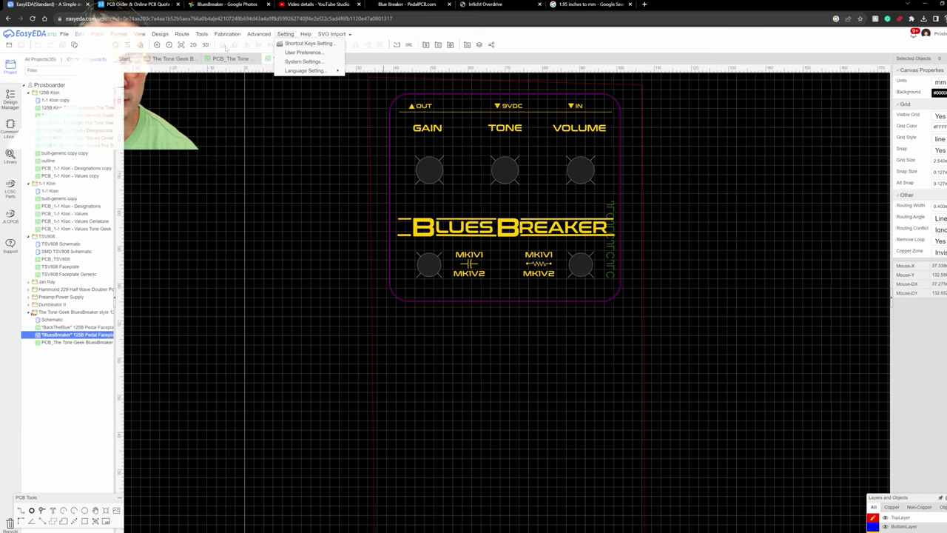
pyautogui.click(159, 6)
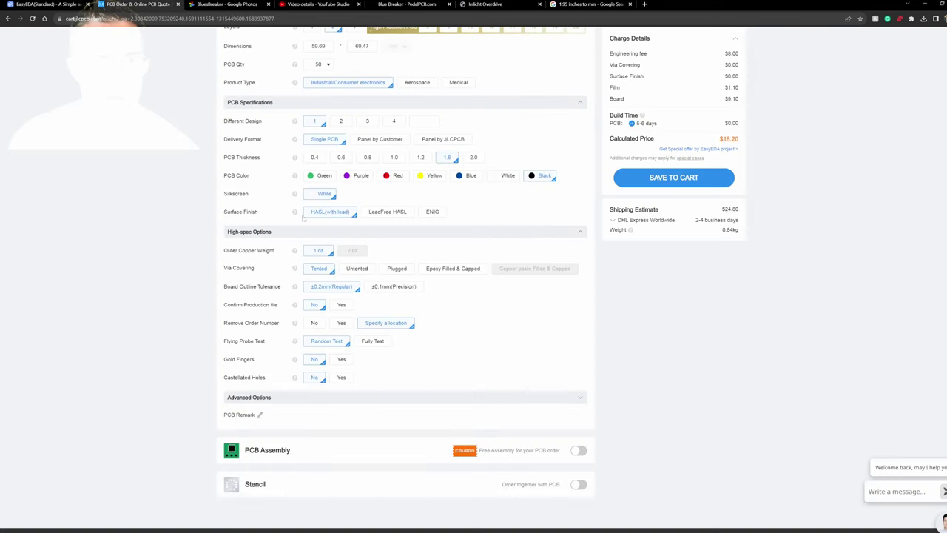
pyautogui.click(340, 324)
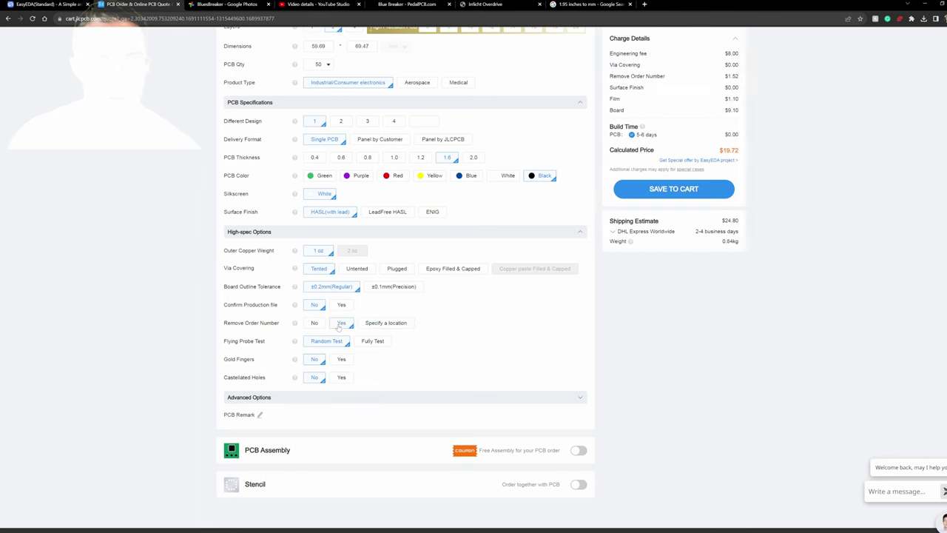
pyautogui.click(76, 7)
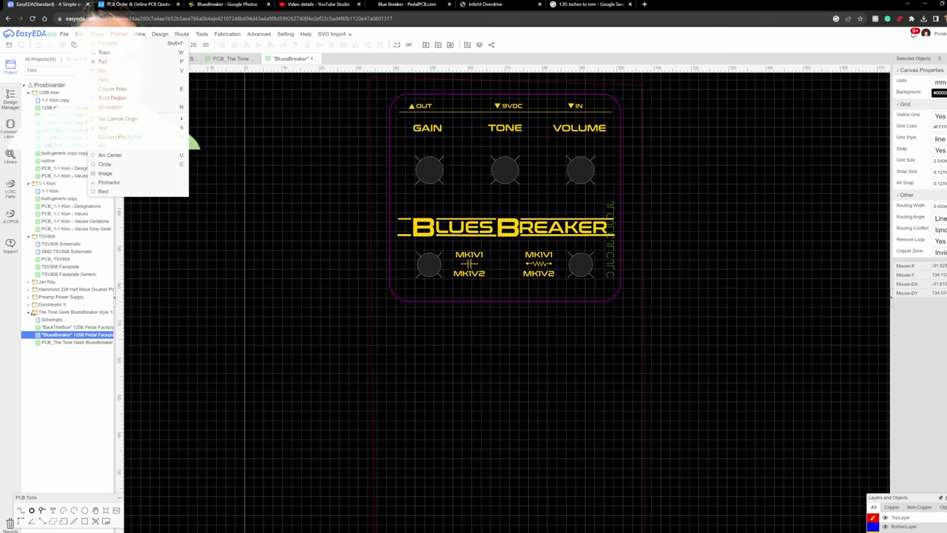
pyautogui.click(118, 6)
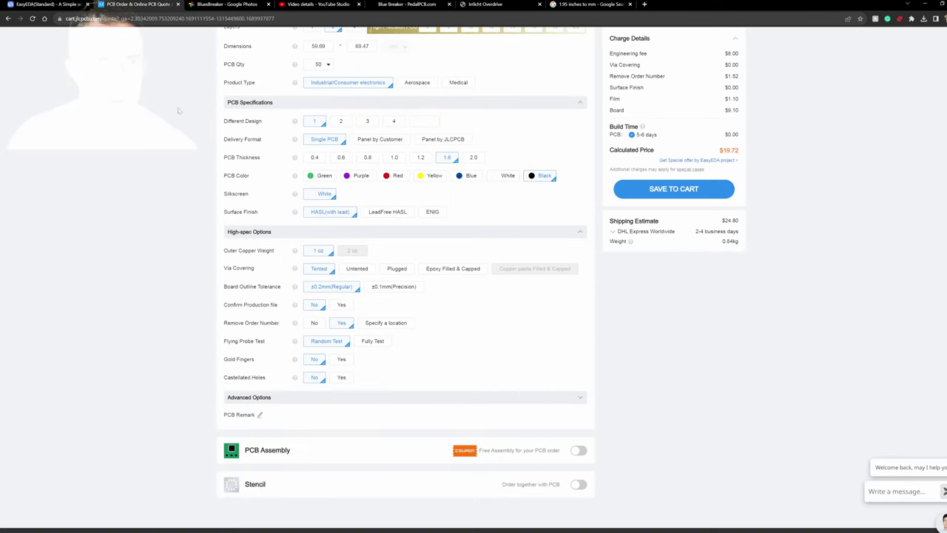
# Step: Switch to EasyEDA, open the BluesBreaker PCB and place a text label beside the board on the BottomSilkLayer
pyautogui.click(41, 4)
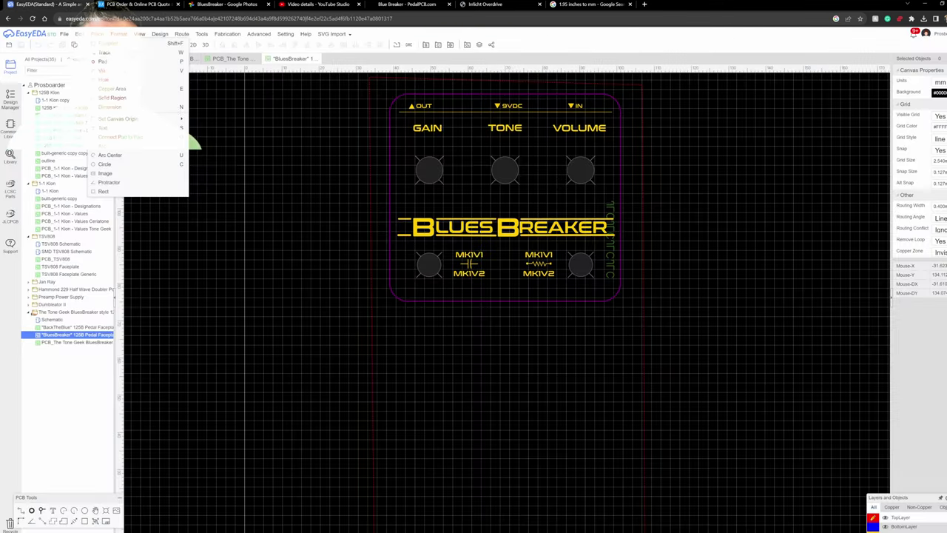
pyautogui.click(74, 342)
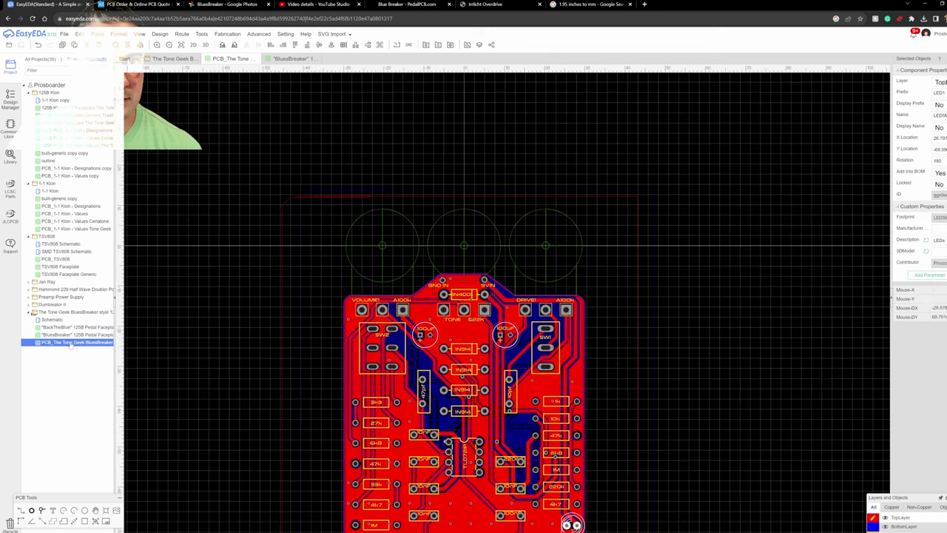
pyautogui.moveTo(754, 389); pyautogui.dragTo(639, 254, button='right')
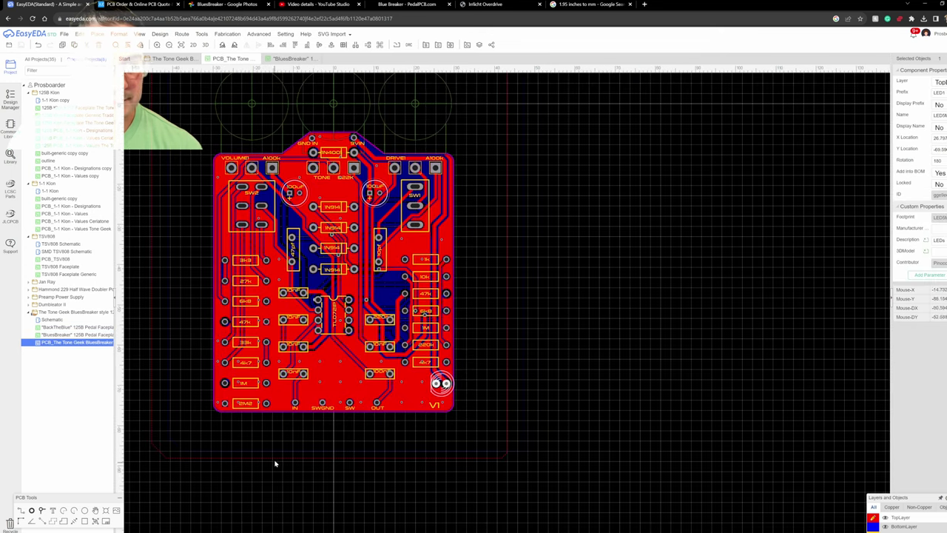
pyautogui.click(52, 509)
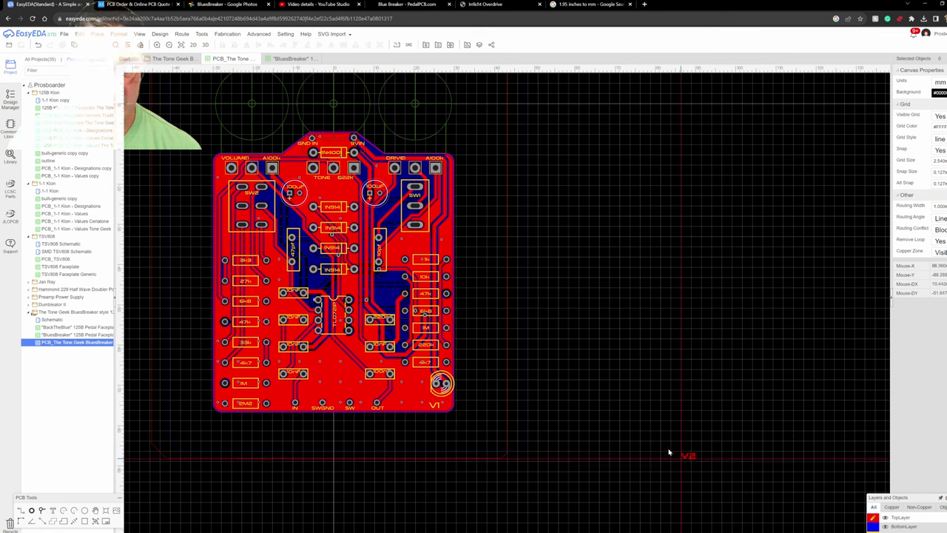
pyautogui.click(633, 407)
pyautogui.press('Escape')
pyautogui.click(641, 402)
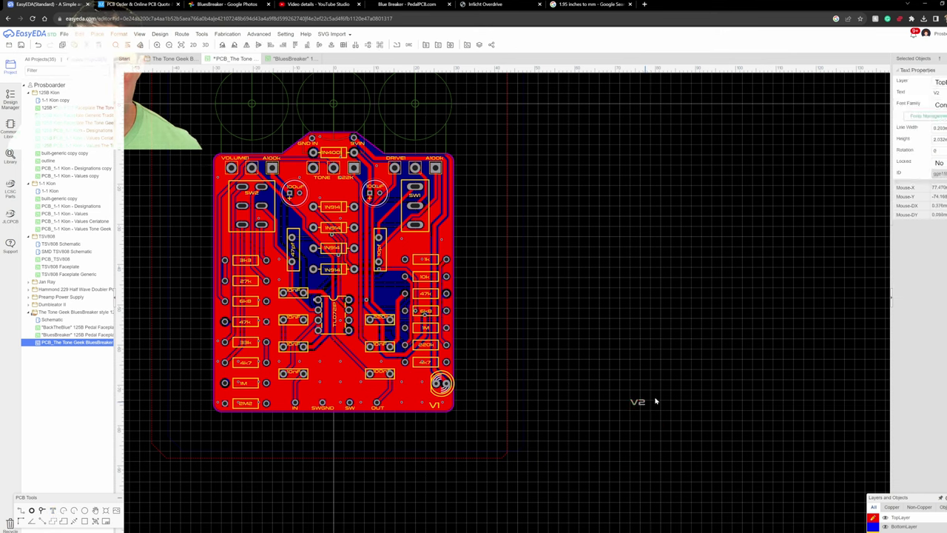
pyautogui.click(943, 85)
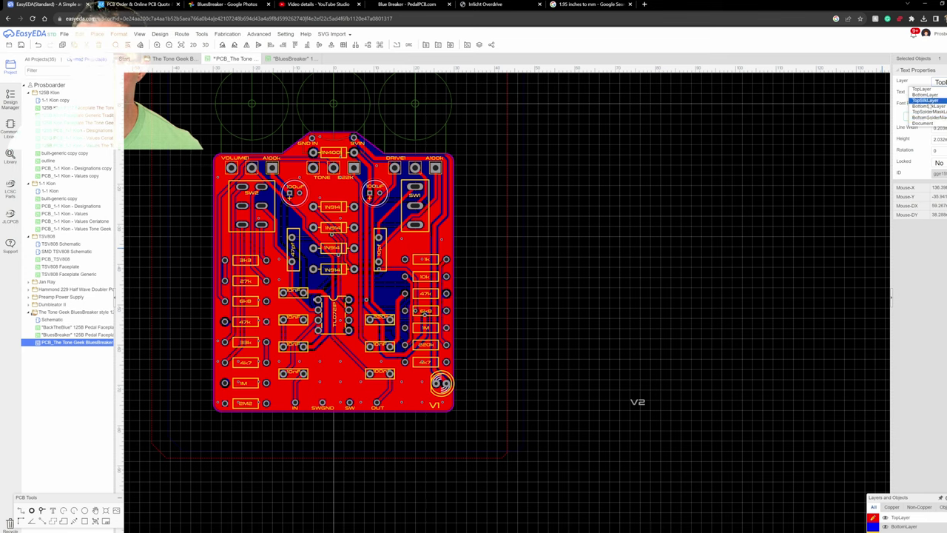
pyautogui.click(926, 105)
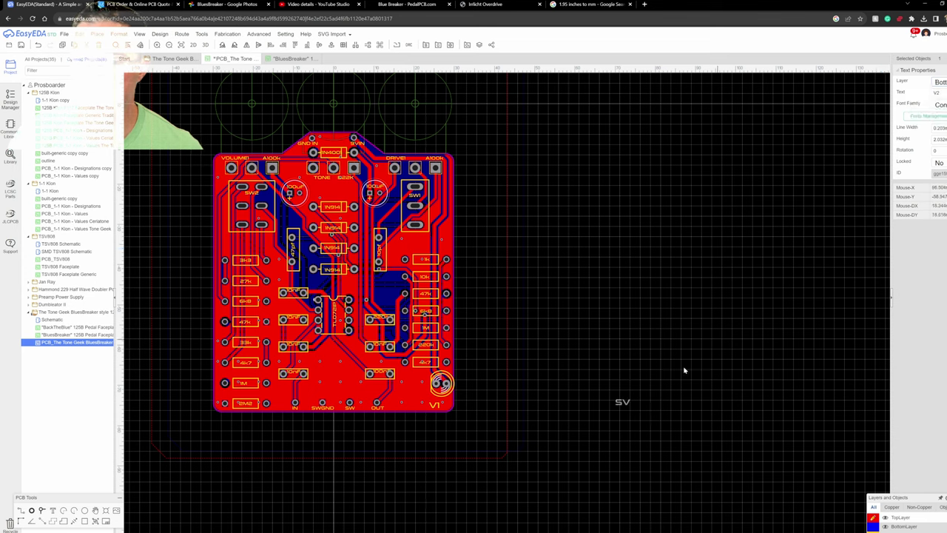
# Step: Change the new label's text to JLCJLCJLCJLC and move it onto the board
pyautogui.doubleClick(626, 401)
pyautogui.write('JLCJLCJLCJLC')
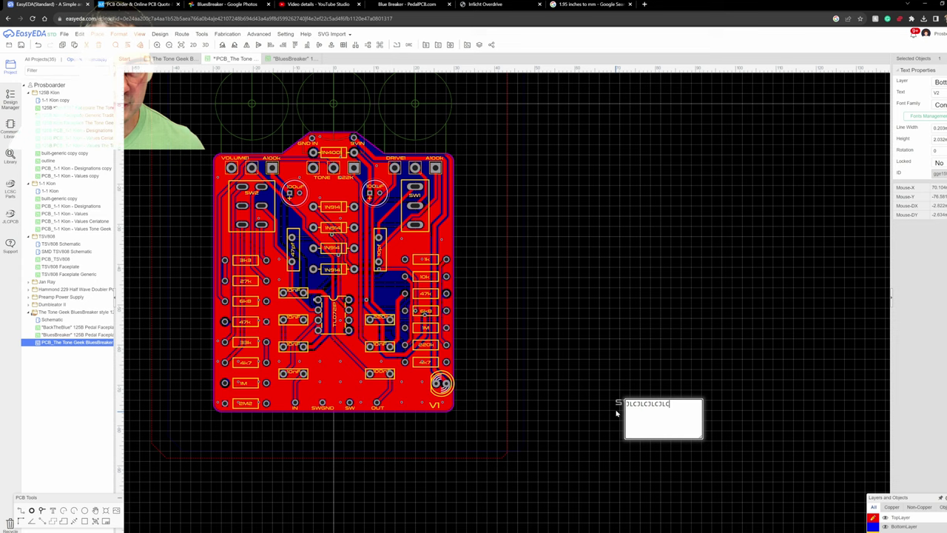
pyautogui.click(619, 410)
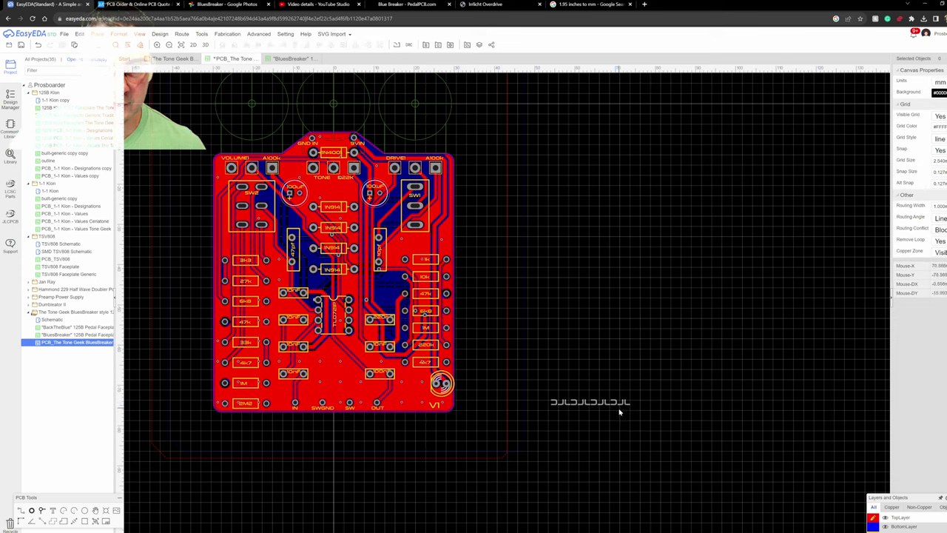
pyautogui.moveTo(623, 404); pyautogui.dragTo(416, 397)
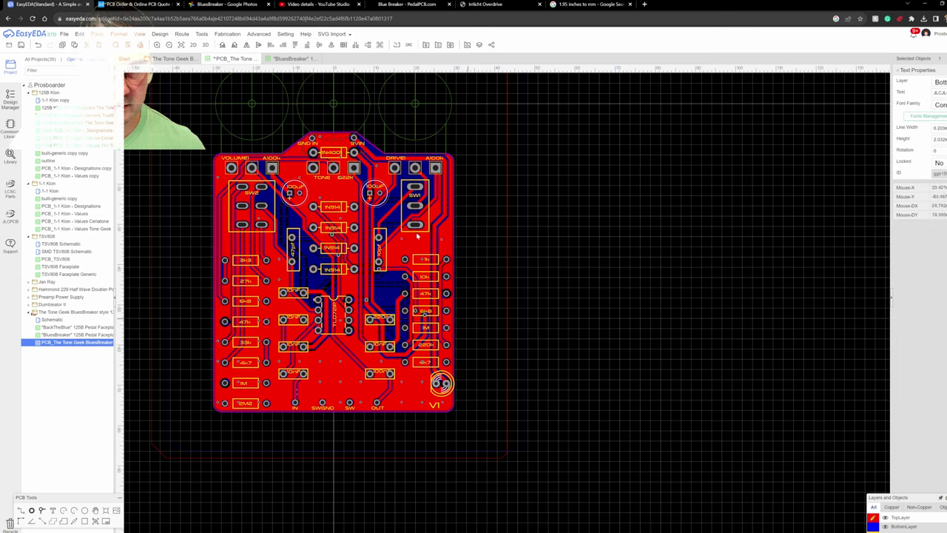
# Step: Preview the board in 3D, flip it to examine the JLCJLCJLCJLC text on the underside, and close the preview
pyautogui.click(207, 45)
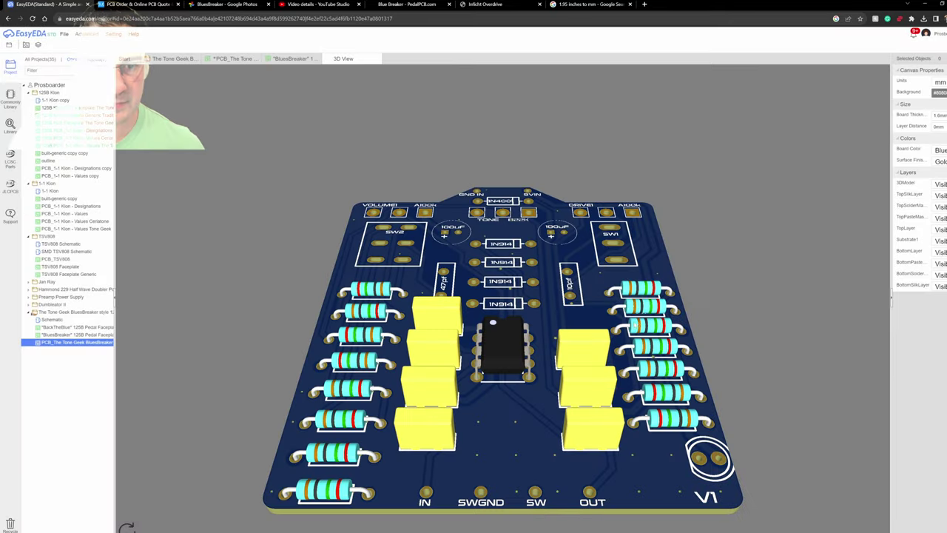
pyautogui.moveTo(626, 325); pyautogui.dragTo(291, 340)
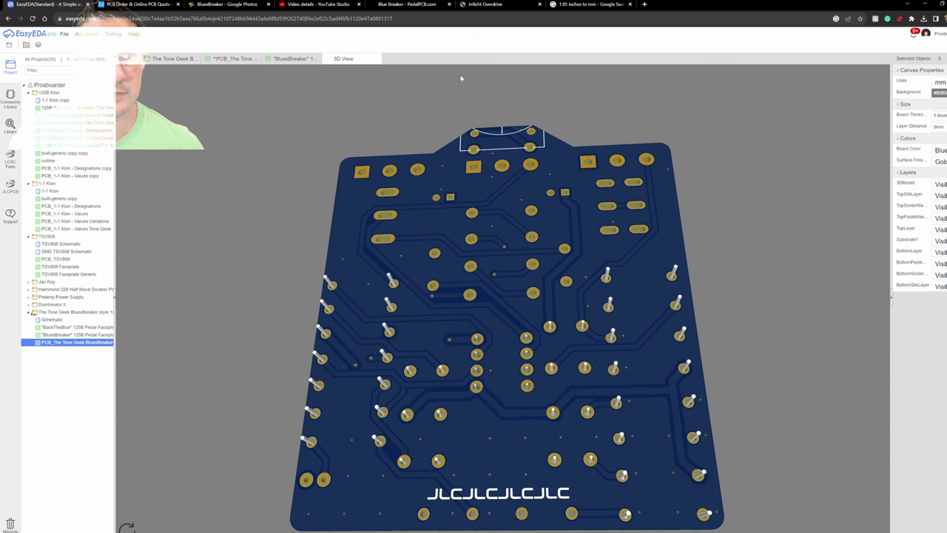
pyautogui.click(377, 59)
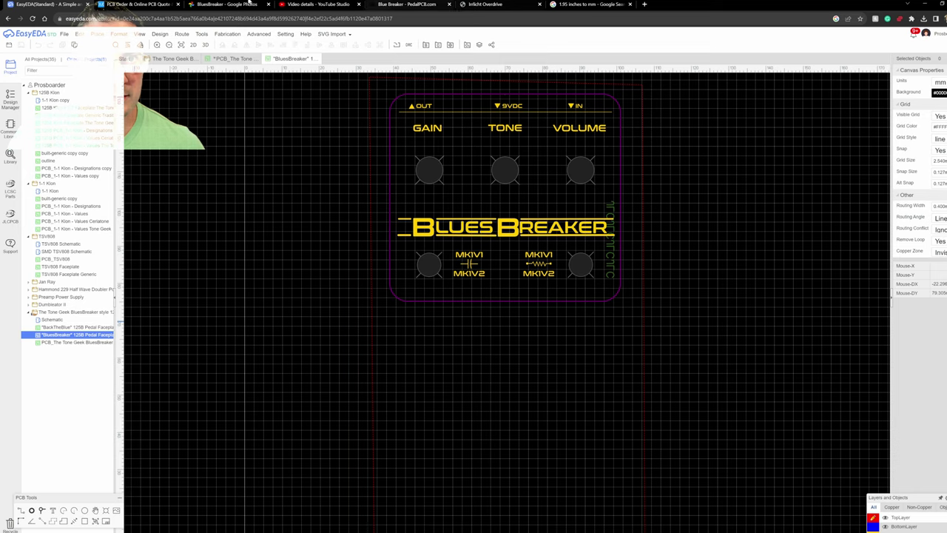
# Step: Switch to the JLCPCB quote, try the ENIG surface finish to check its price, and return the finish to HASL(with lead)
pyautogui.click(148, 4)
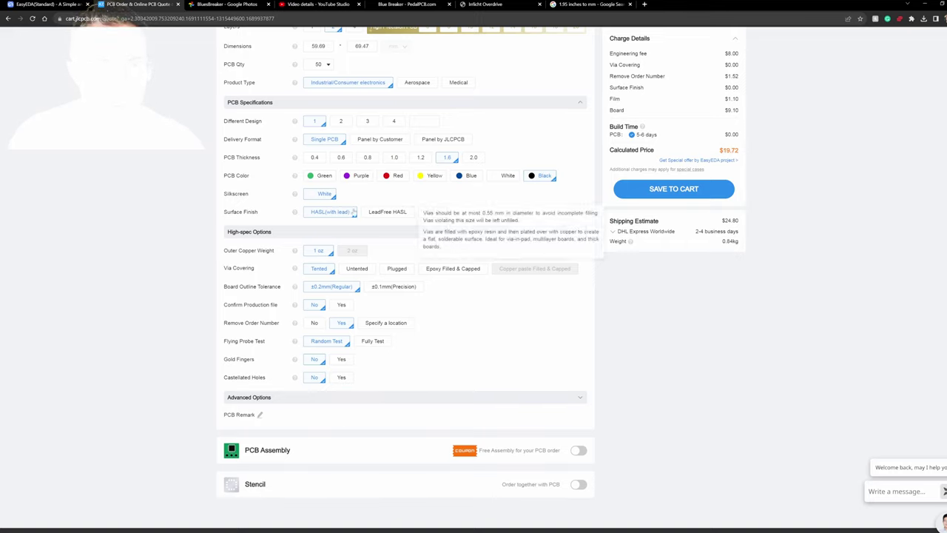
pyautogui.click(441, 212)
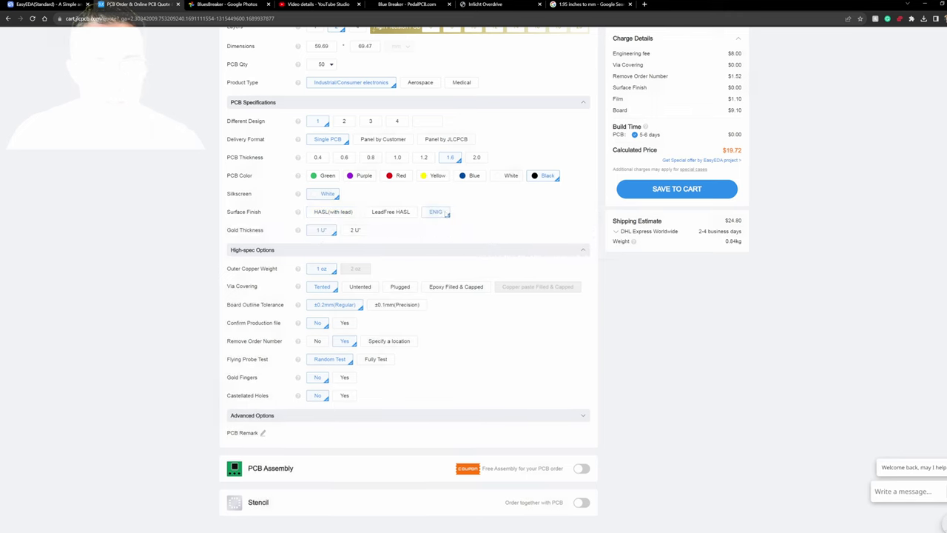
pyautogui.scroll(3, 741, 368)
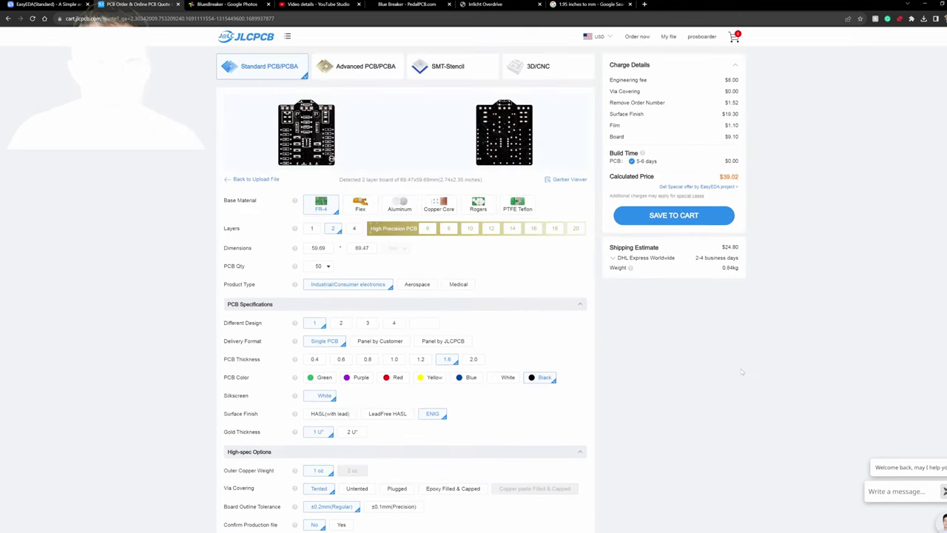
pyautogui.scroll(-2, 741, 368)
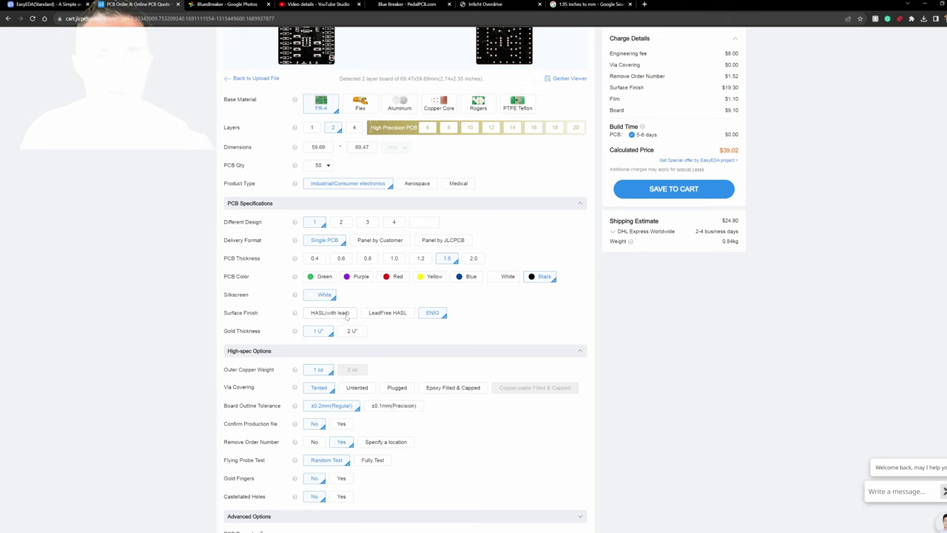
pyautogui.click(341, 315)
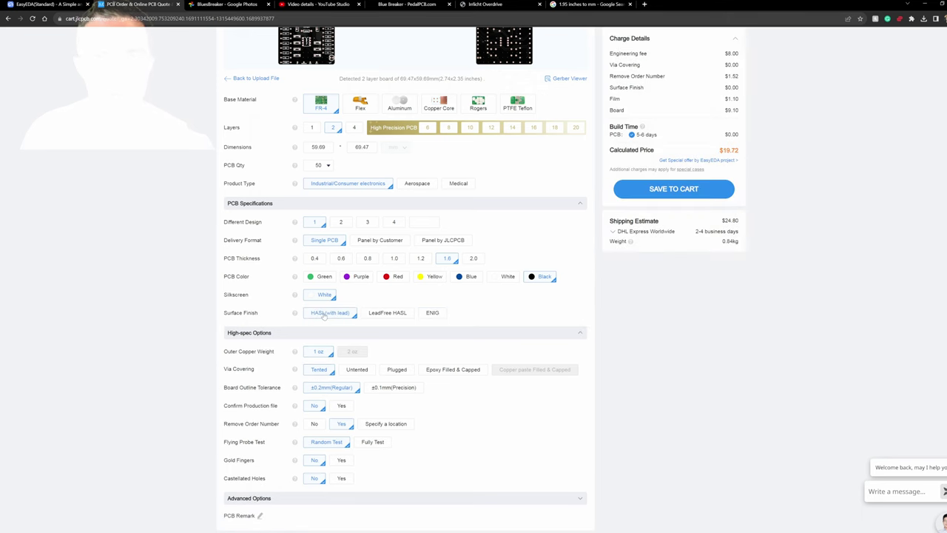